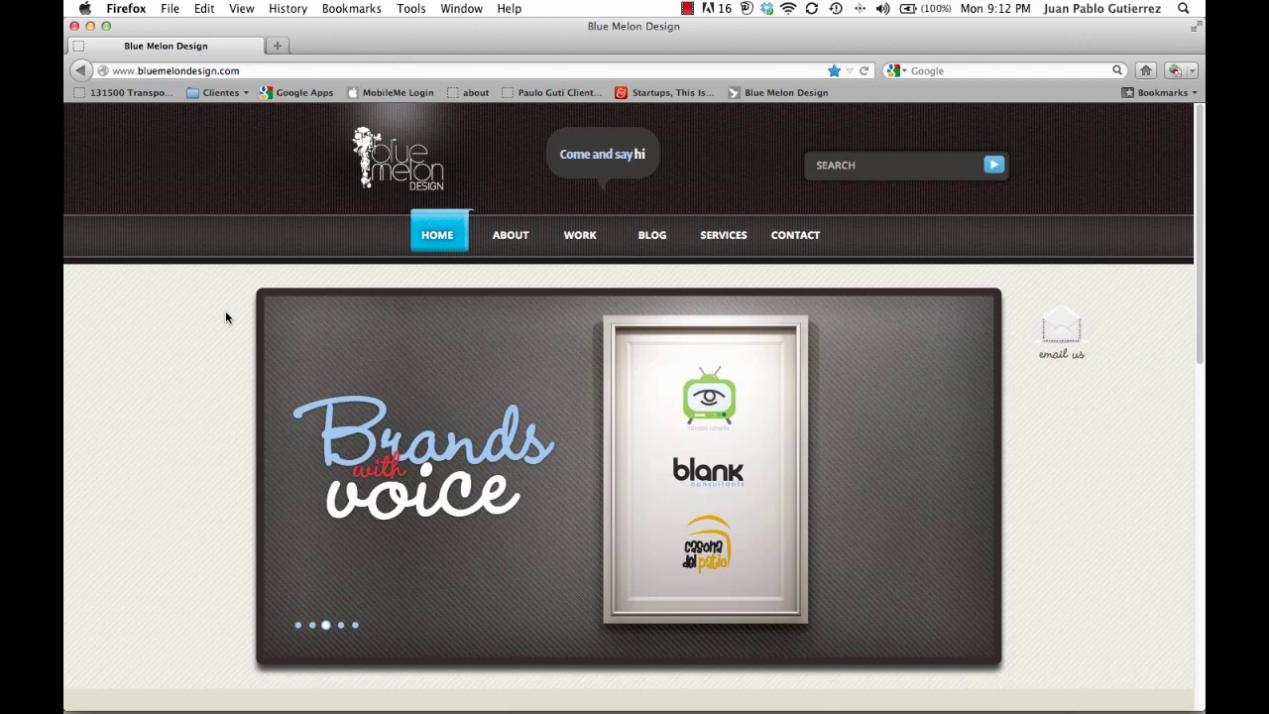
Load the Blue Melon Design blog page and scroll through its video tutorial posts.
left_click(656, 236)
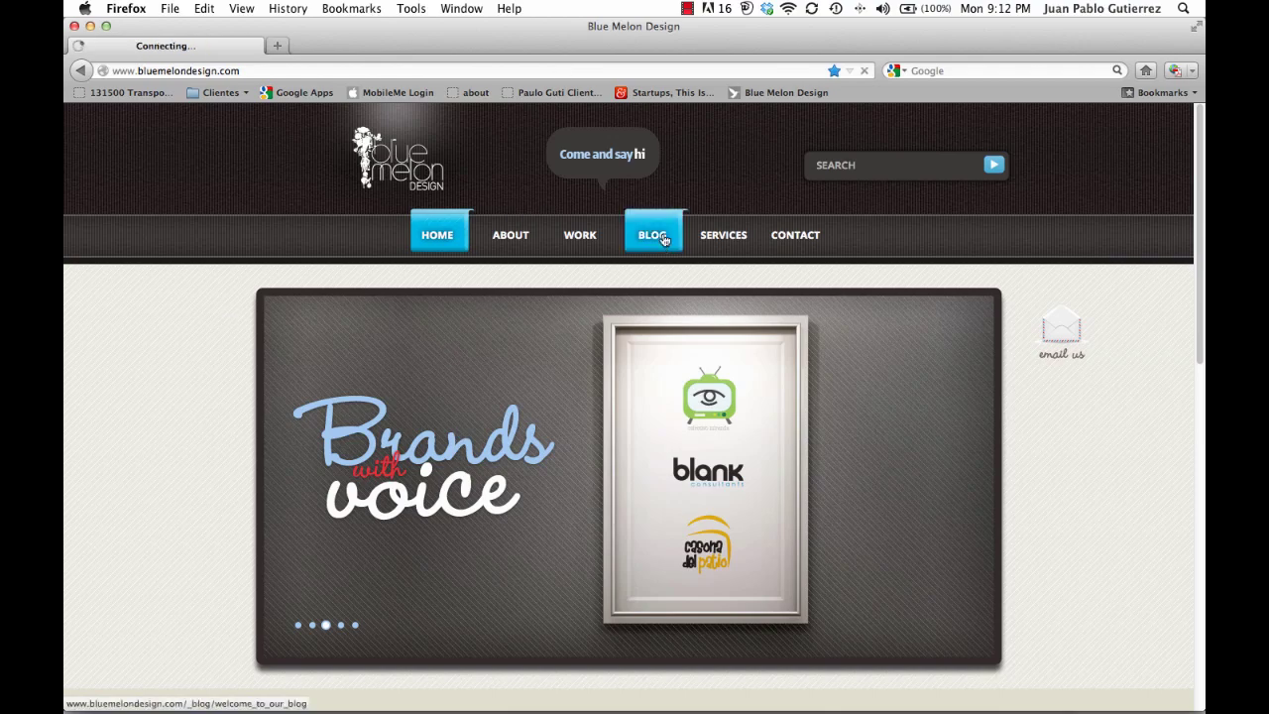
scroll(478, 437, "down", 8)
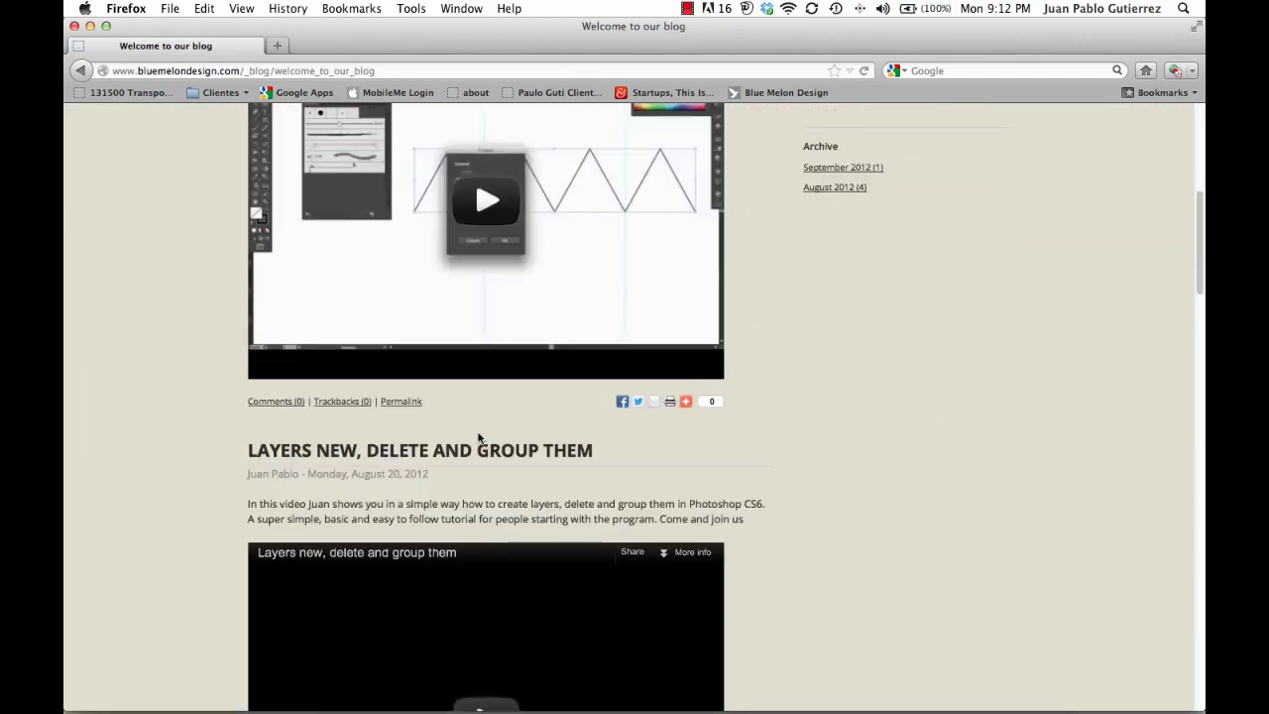
scroll(723, 448, "up", 10)
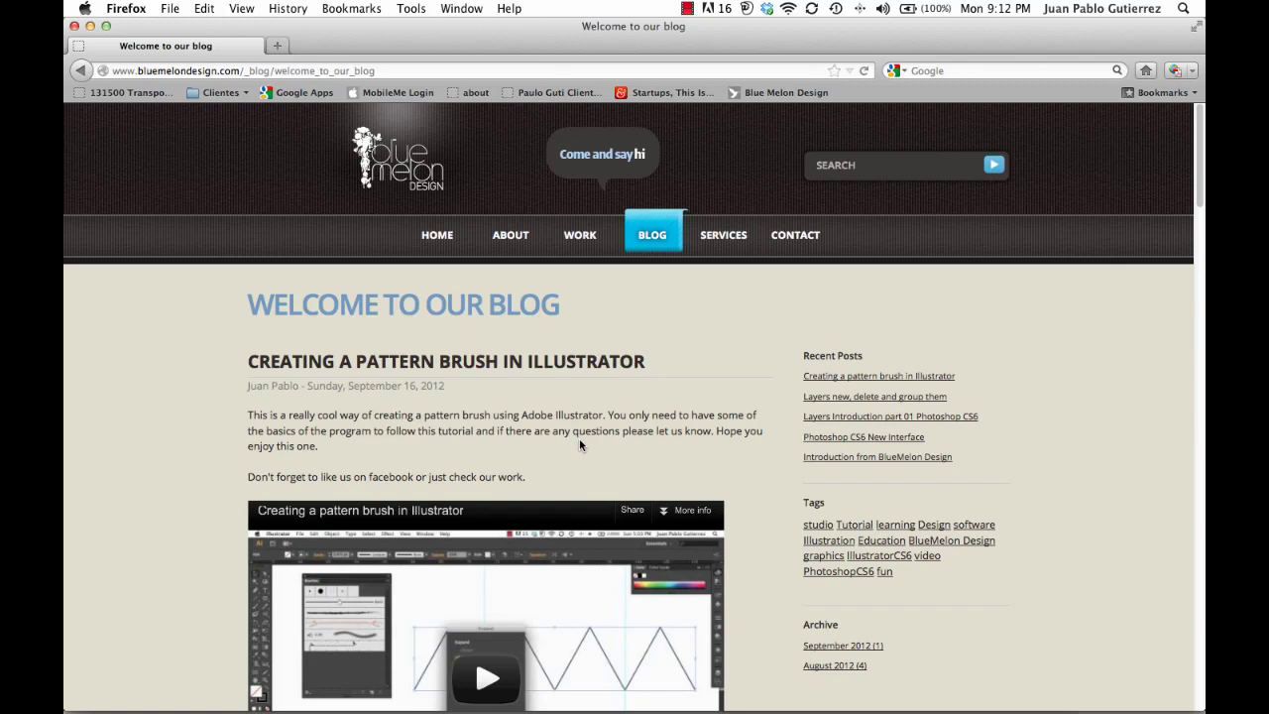
Switch to InDesign and go to page 2, the Table of Contents of FIDE_Branding_Presentation_03.indd.
key("super+Tab")
key("super+Tab")
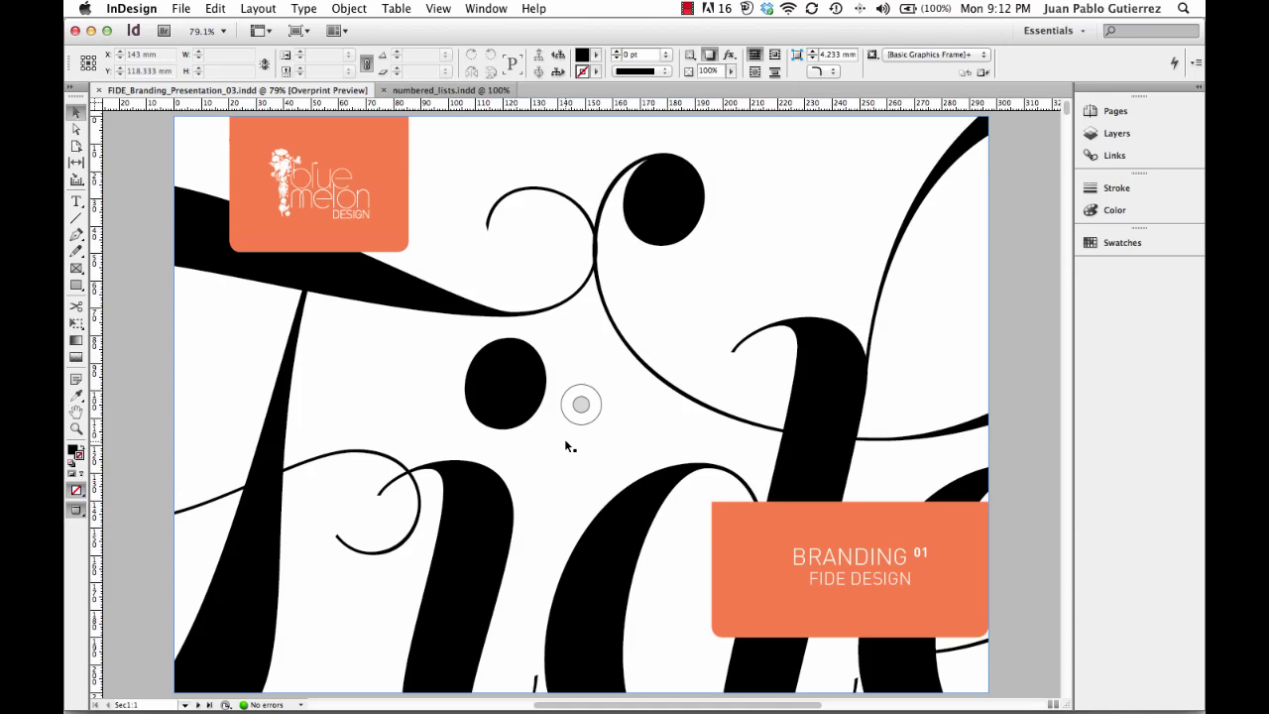
key("Page_Down")
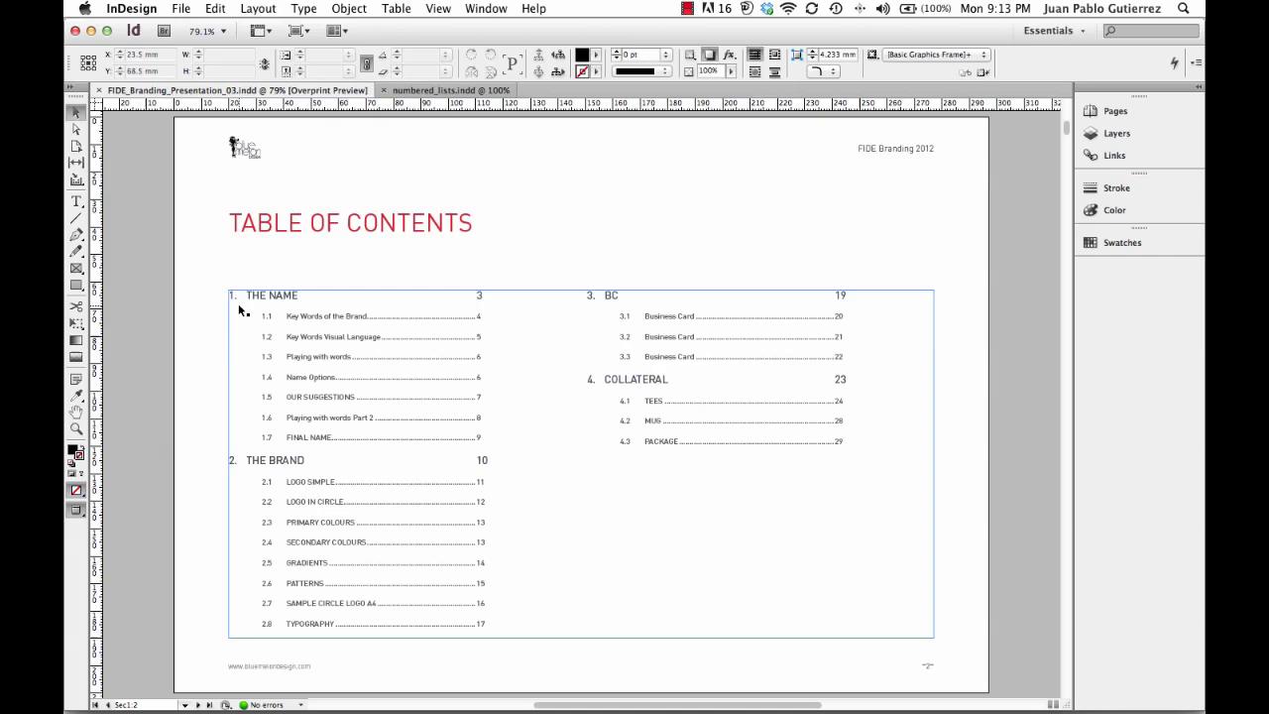
key("z")
left_click_drag(195, 260, 652, 548)
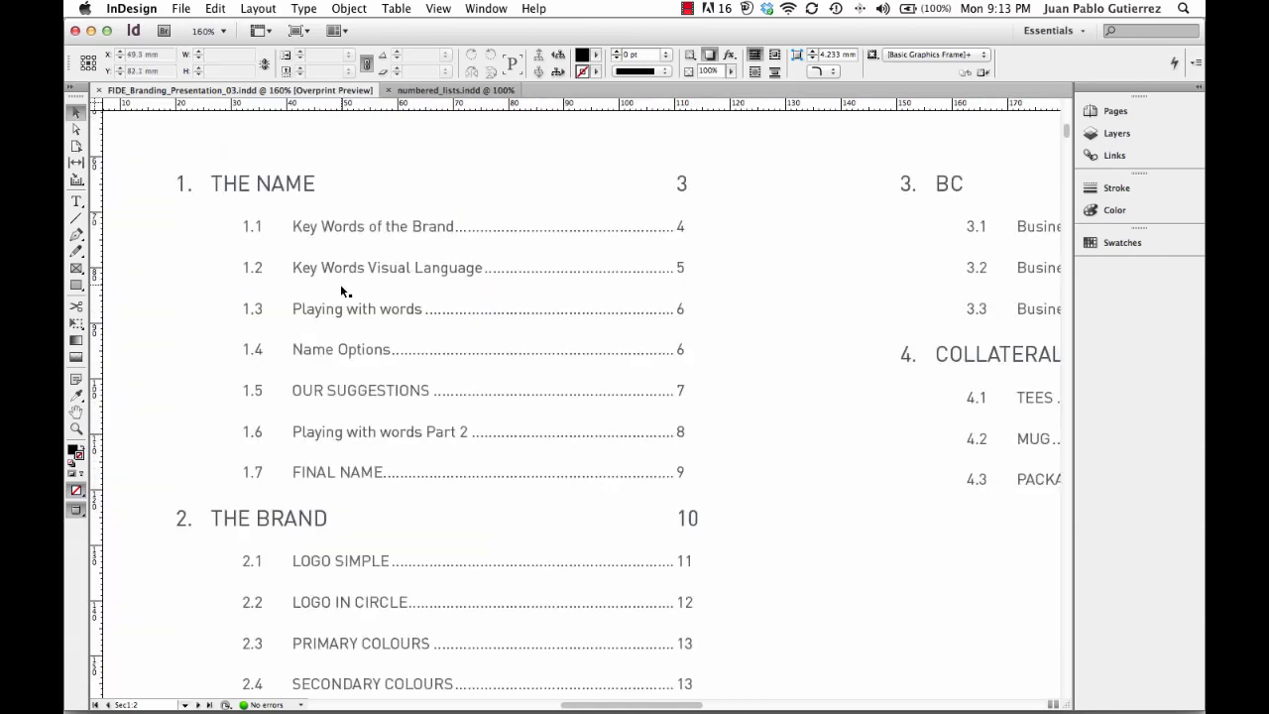
left_click_drag(682, 386, 801, 405)
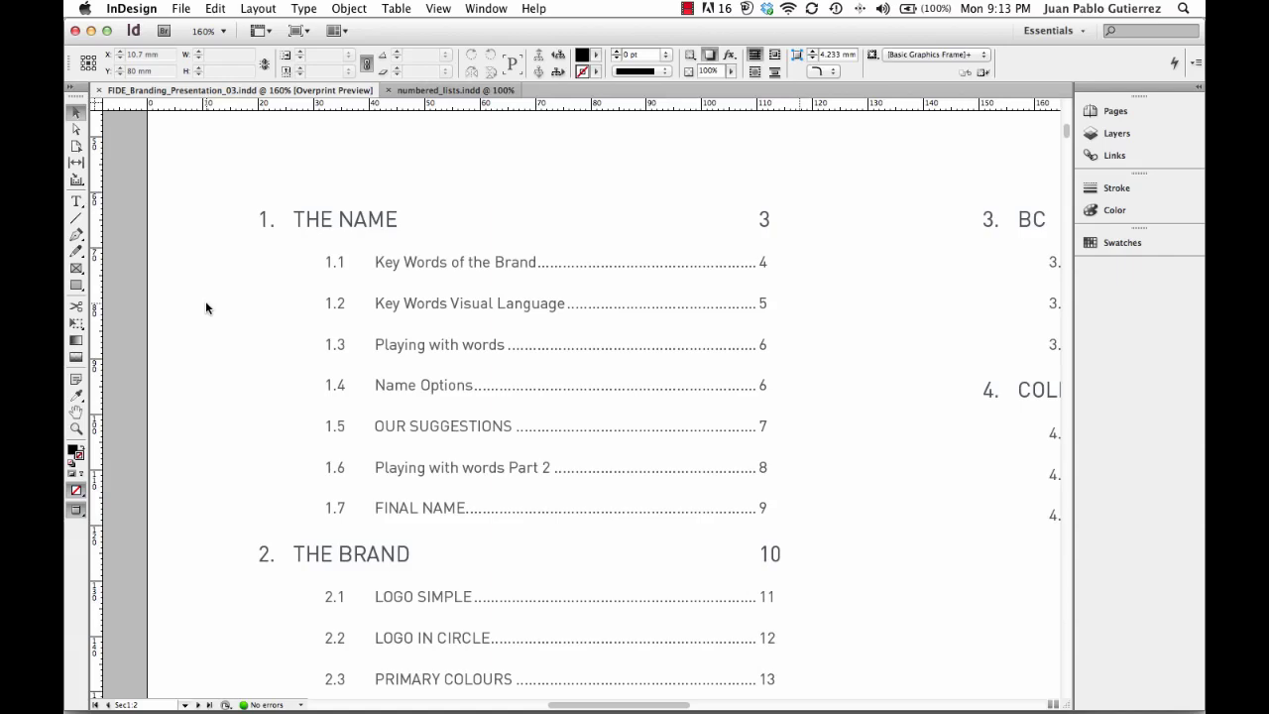
scroll(564, 335, "down", 3)
scroll(565, 336, "right", 5)
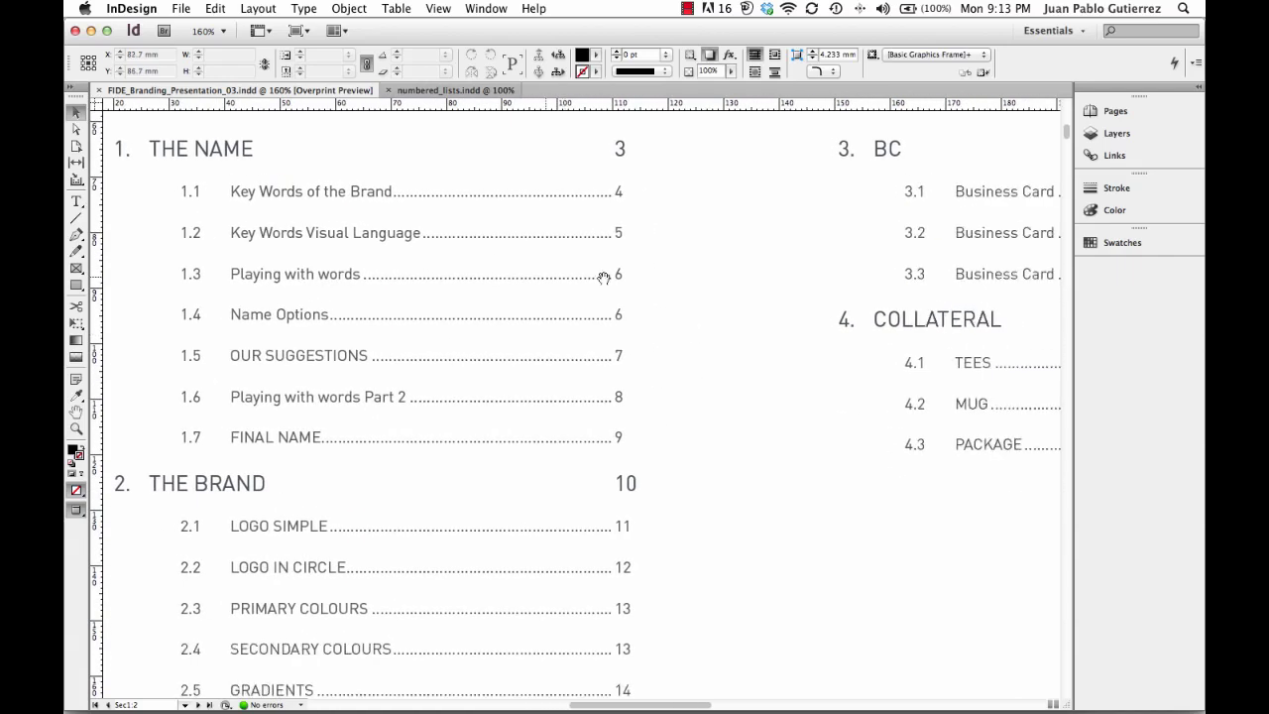
left_click_drag(889, 338, 720, 306)
left_click_drag(849, 462, 807, 471)
left_click_drag(720, 397, 769, 465)
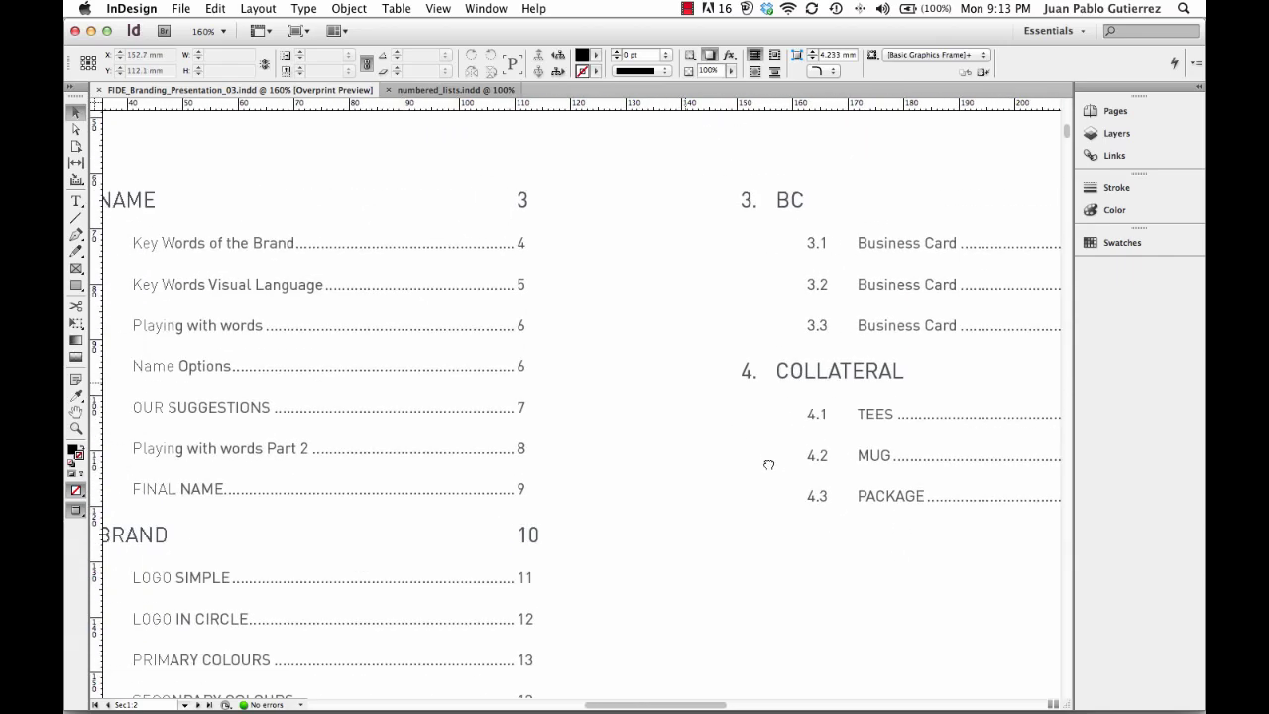
scroll(769, 465, "left", 2)
scroll(768, 465, "up", 1)
scroll(890, 363, "left", 2)
scroll(889, 363, "down", 1)
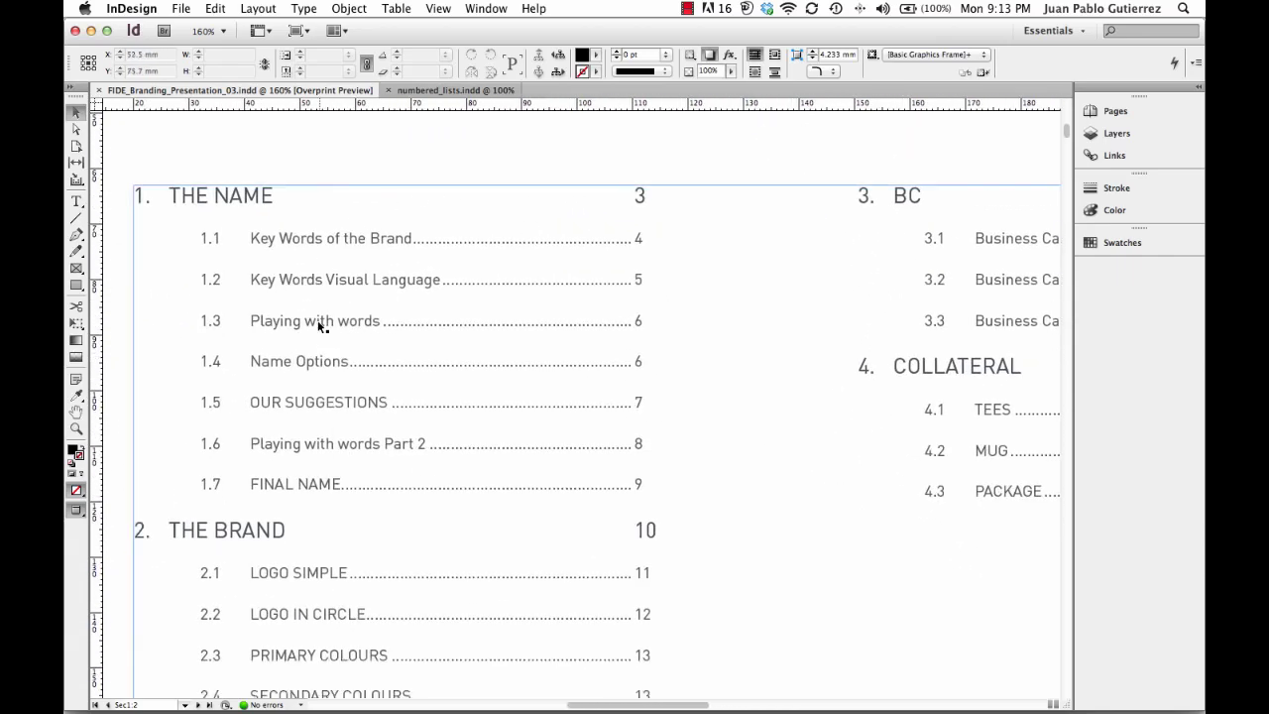
scroll(337, 367, "down", 1)
scroll(337, 367, "left", 1)
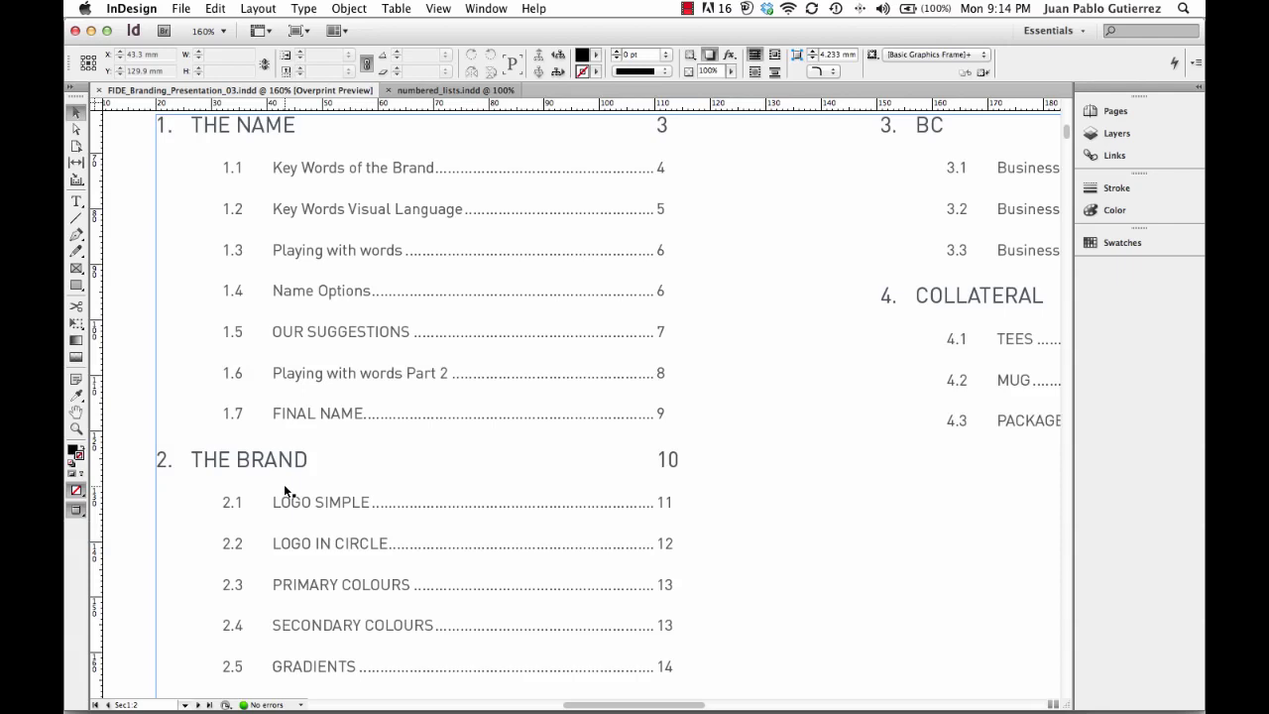
key("super+0")
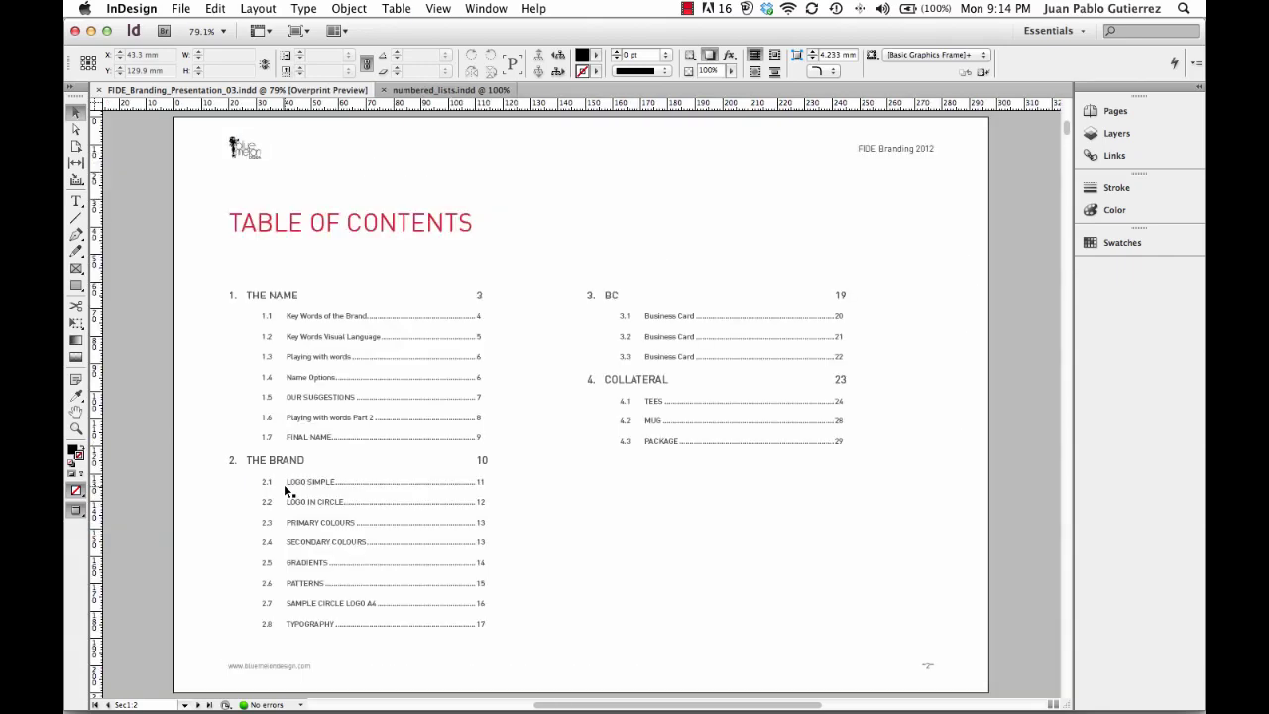
scroll(275, 403, "up", 5)
scroll(303, 523, "down", 5)
scroll(328, 347, "up", 5)
scroll(327, 298, "up", 1)
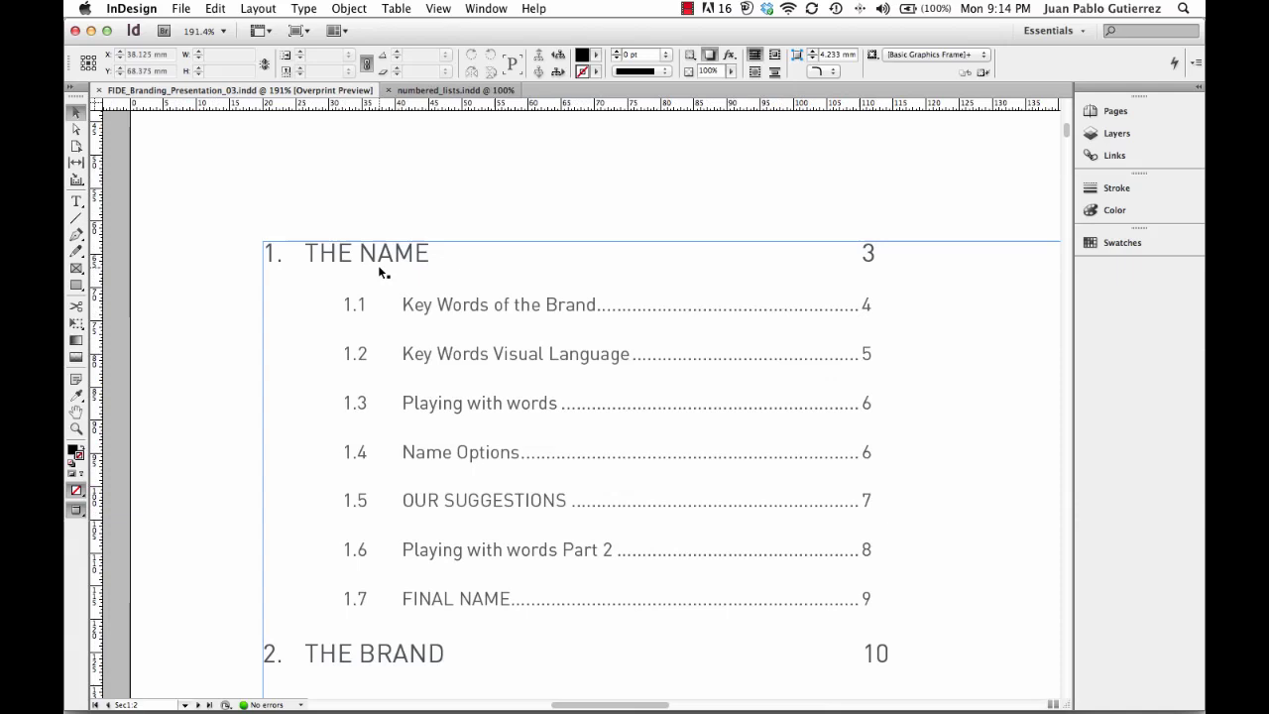
triple_click(380, 253)
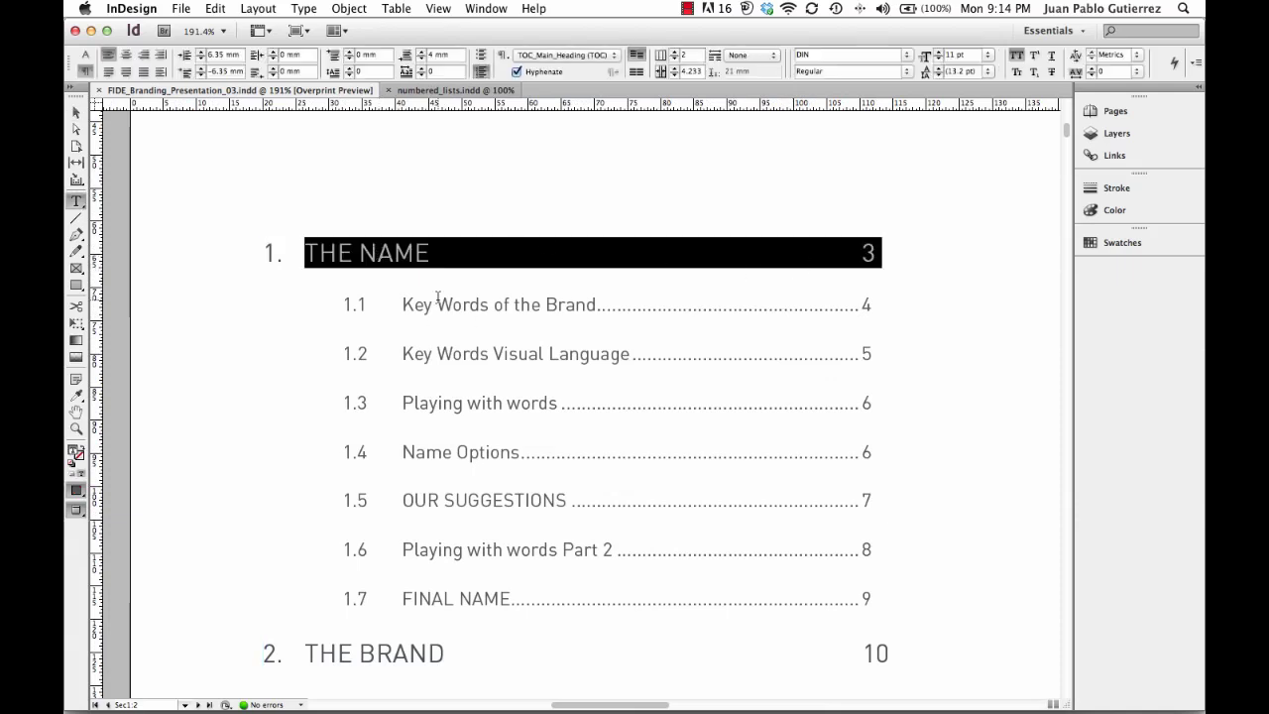
triple_click(357, 260)
triple_click(466, 305)
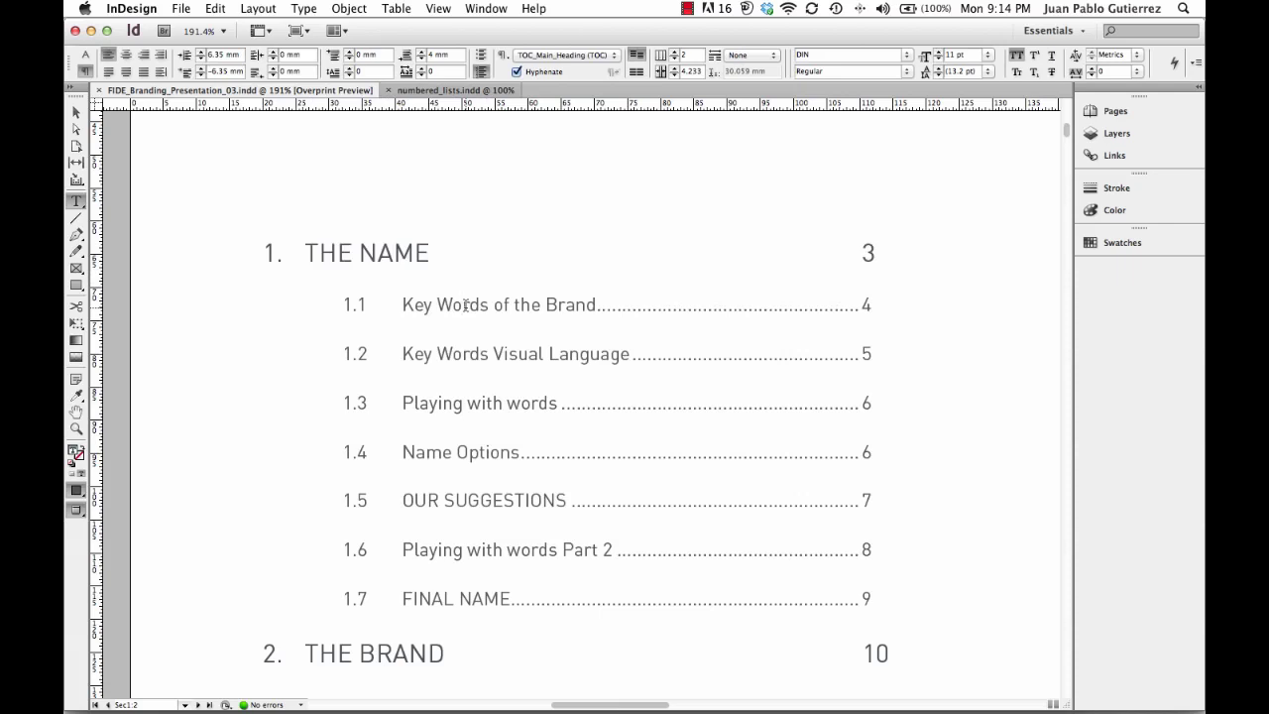
triple_click(458, 366)
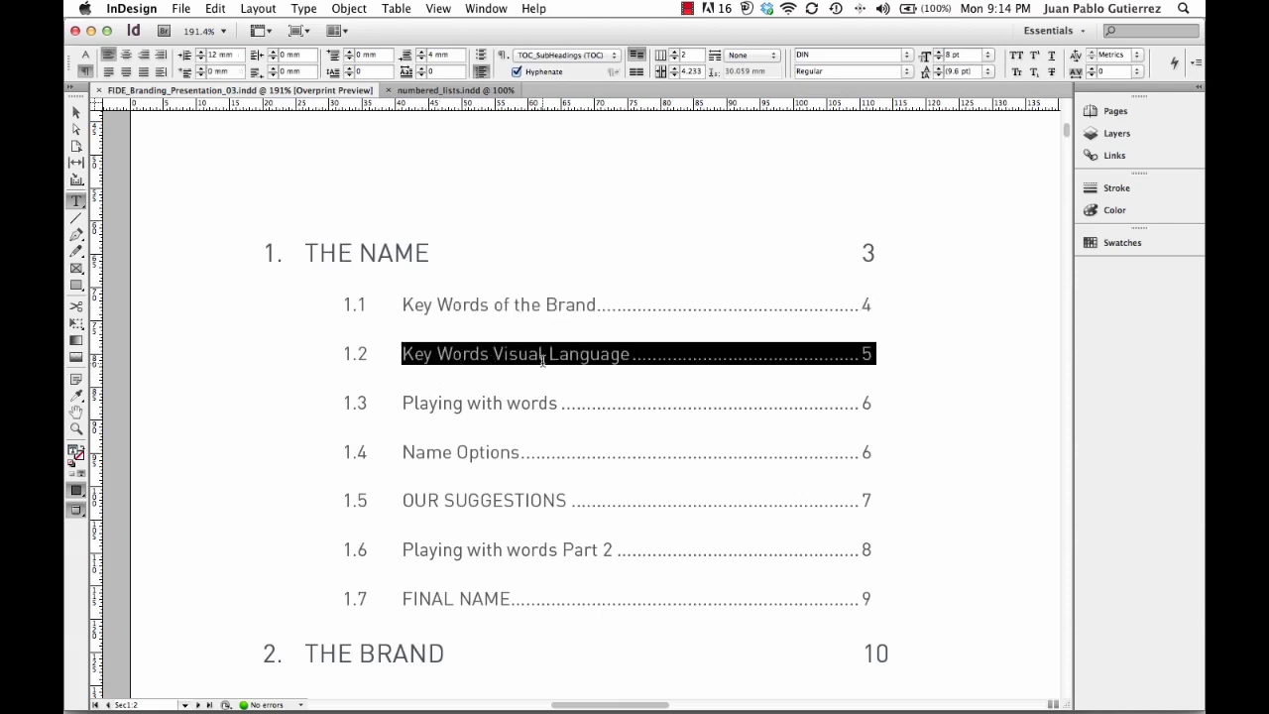
left_click(492, 405)
triple_click(492, 405)
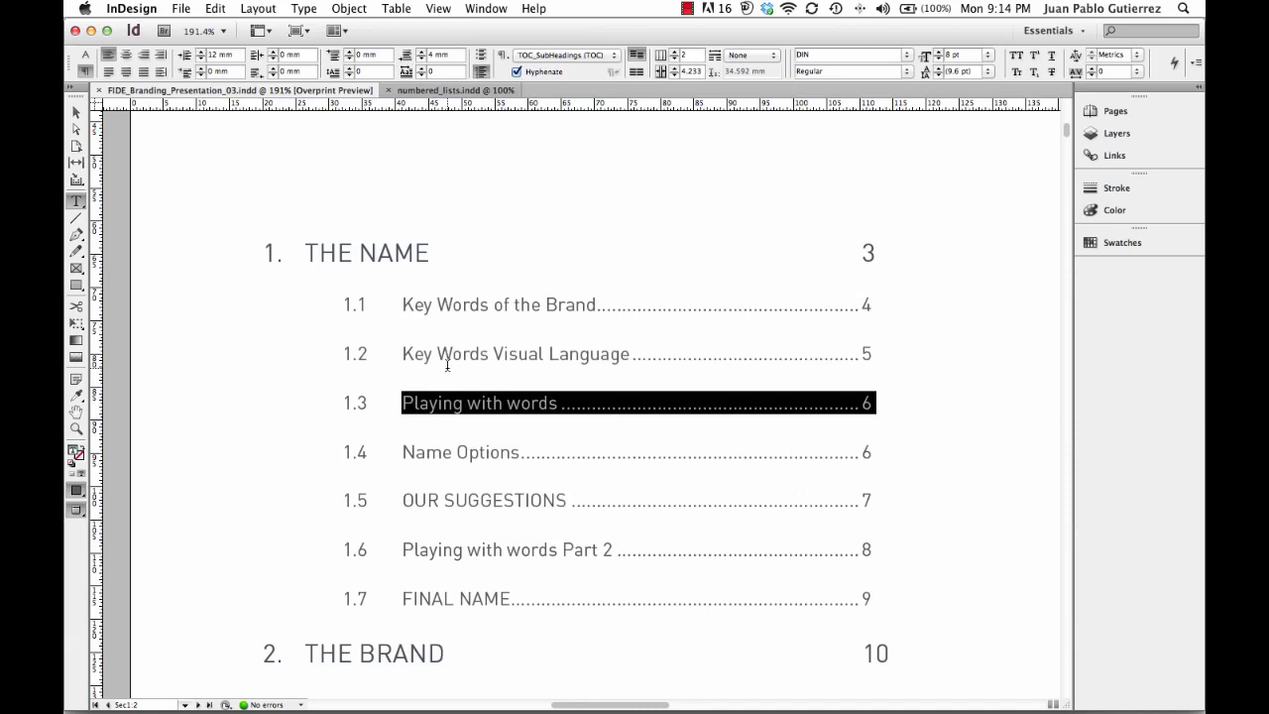
left_click_drag(462, 306, 493, 550)
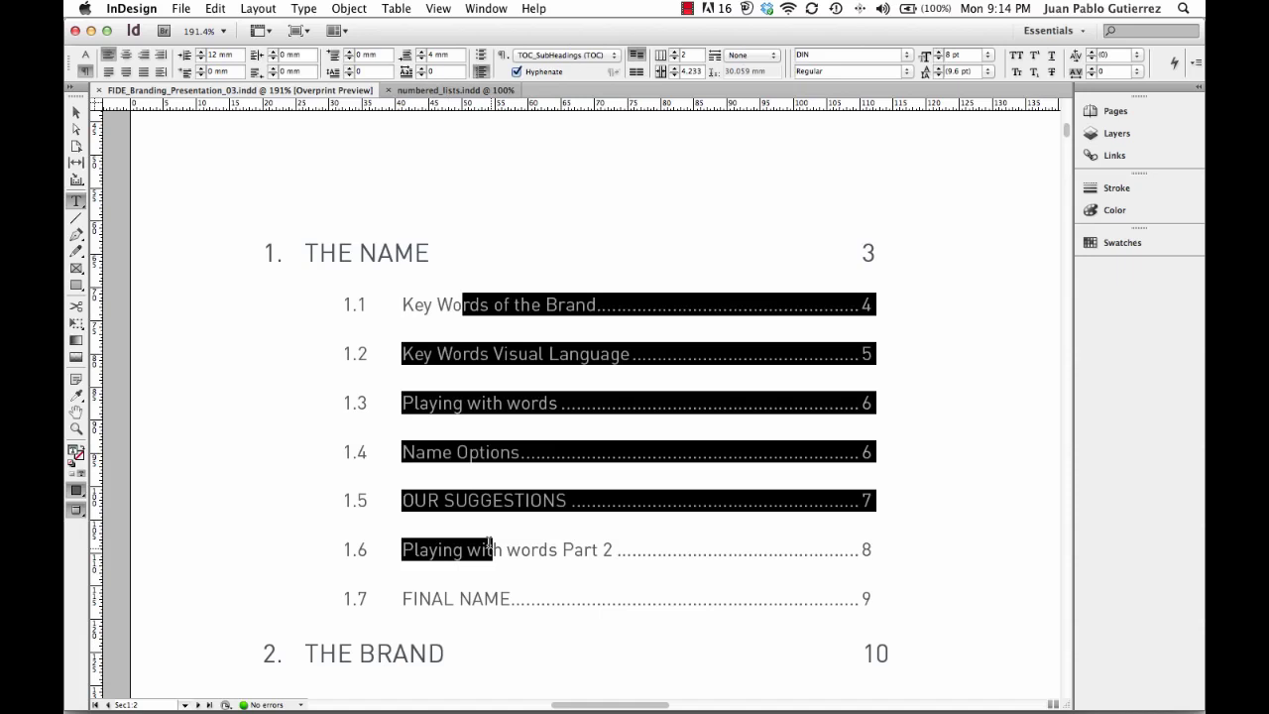
double_click(361, 250)
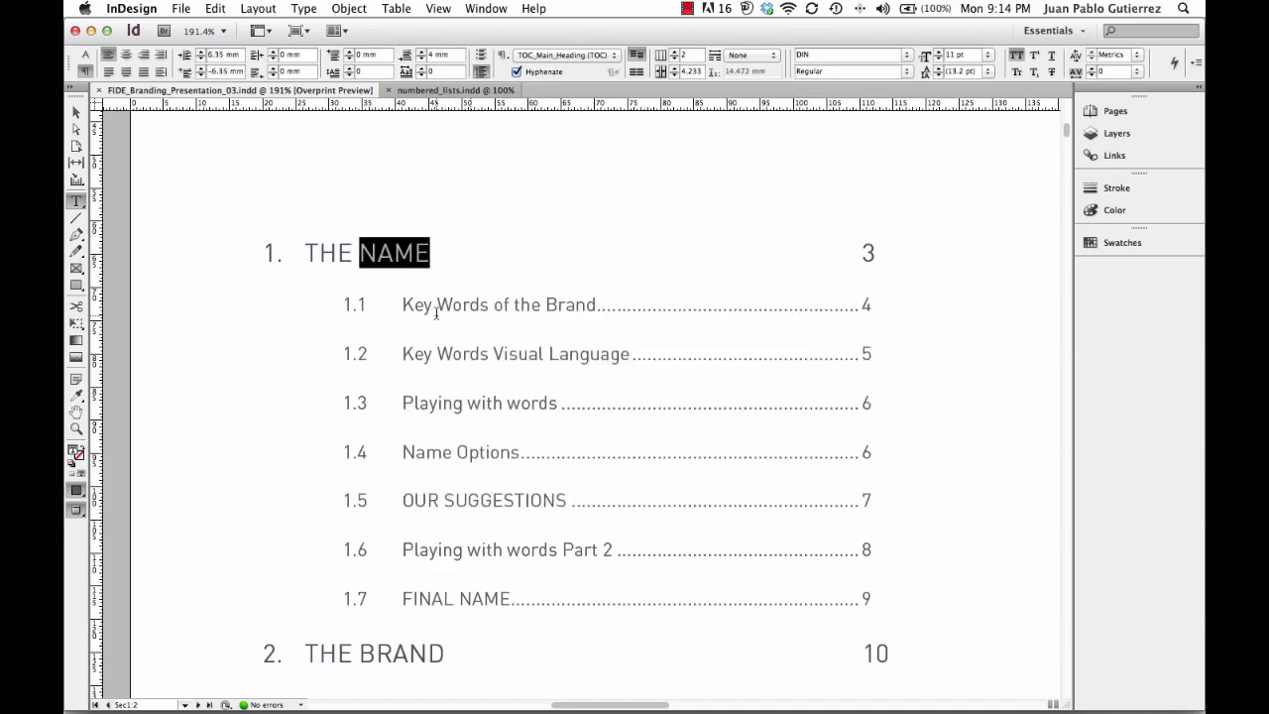
key("Escape")
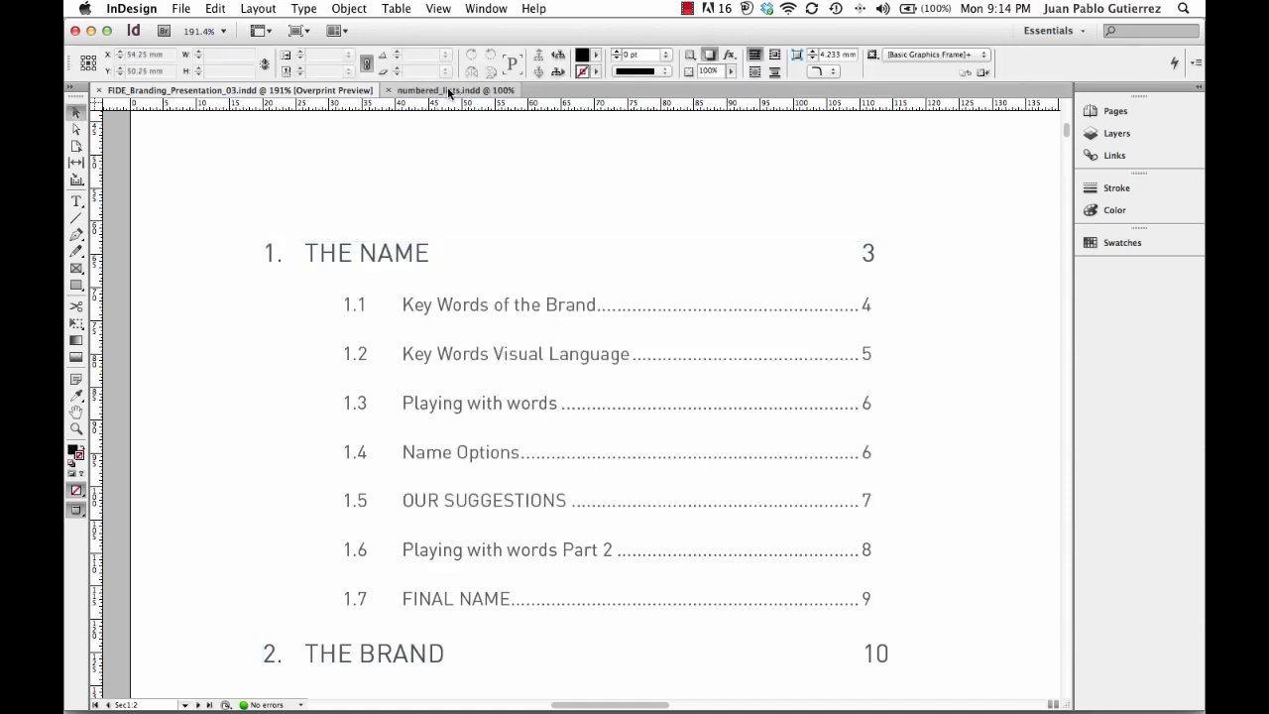
Switch to numbered_lists.indd, turn on overprint preview and zoom into the TRANSPORT/CLOTHES list.
left_click(449, 91)
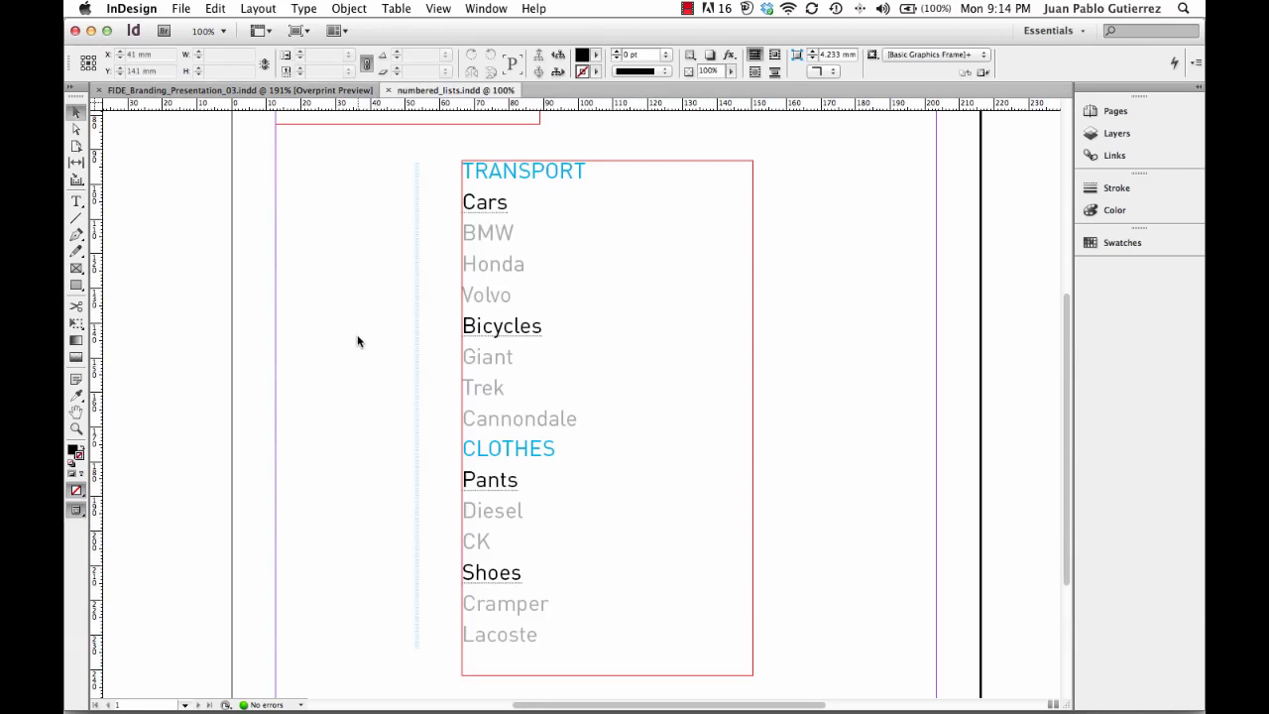
scroll(473, 363, "down", 3)
scroll(473, 439, "down", 2)
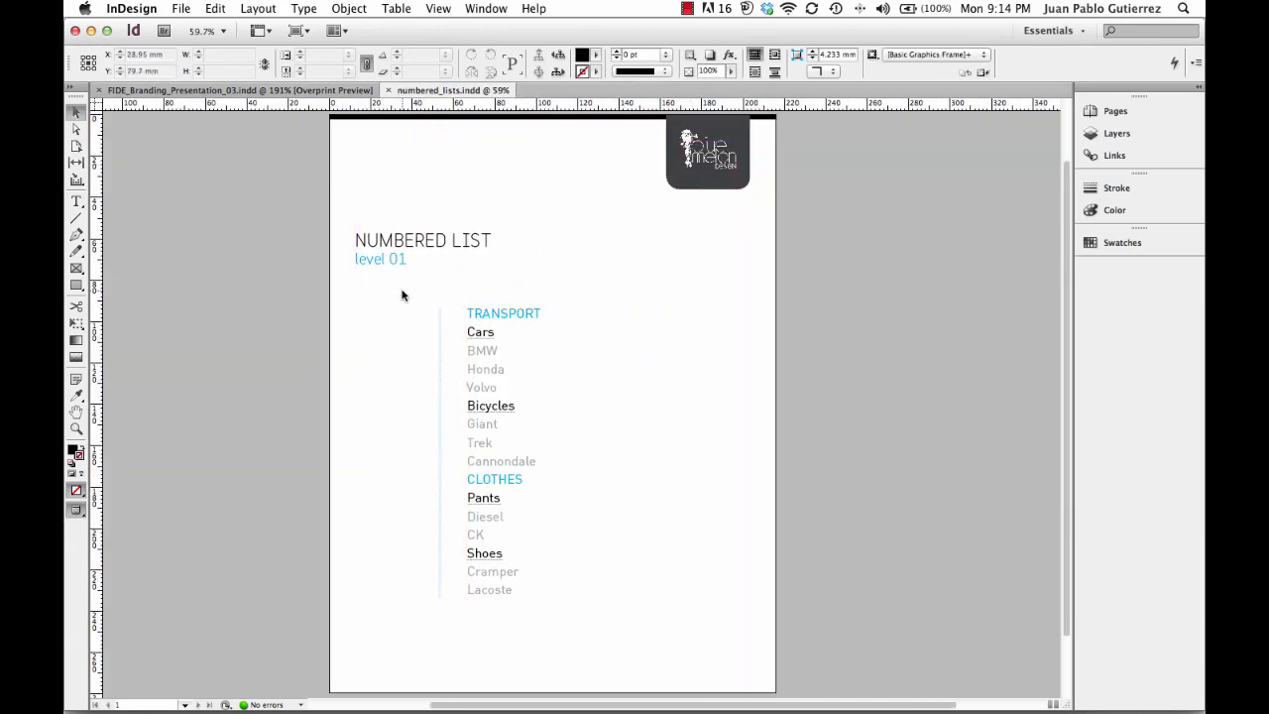
key("super+alt+shift+y")
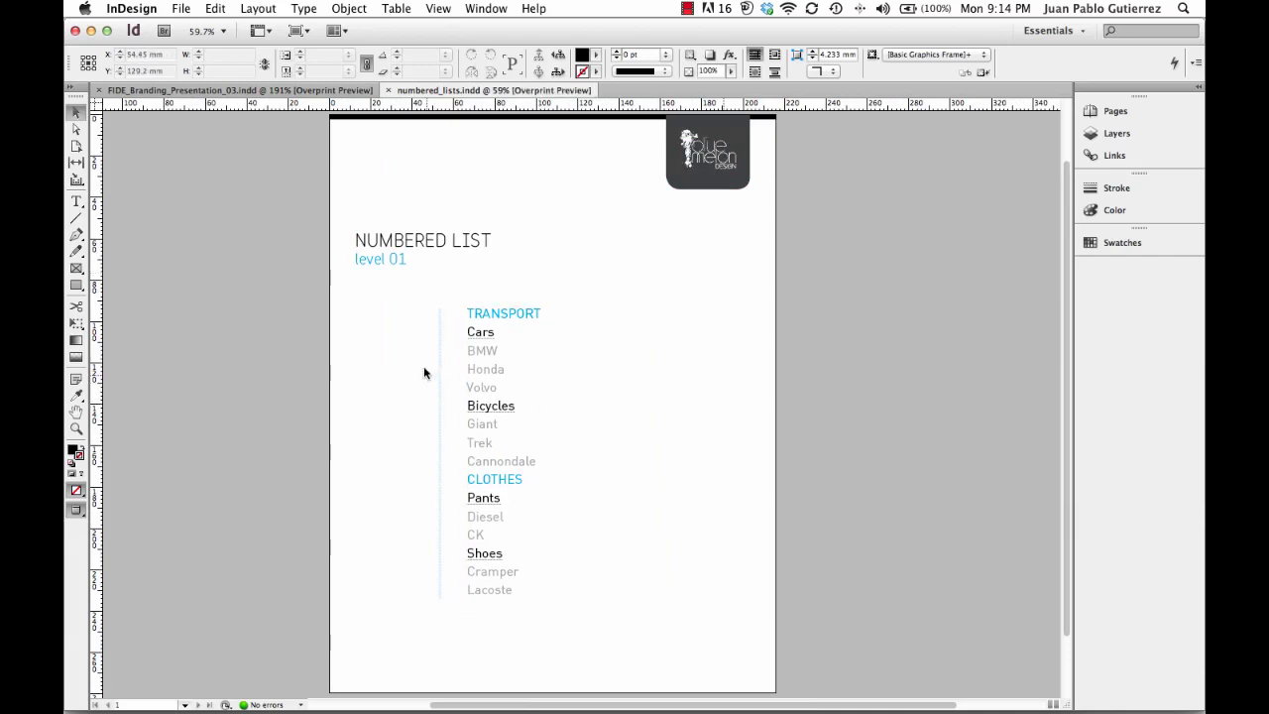
left_click_drag(397, 279, 630, 524)
With the Type tool, select and deselect the words TRANSPORT and Cars in the list.
key("t")
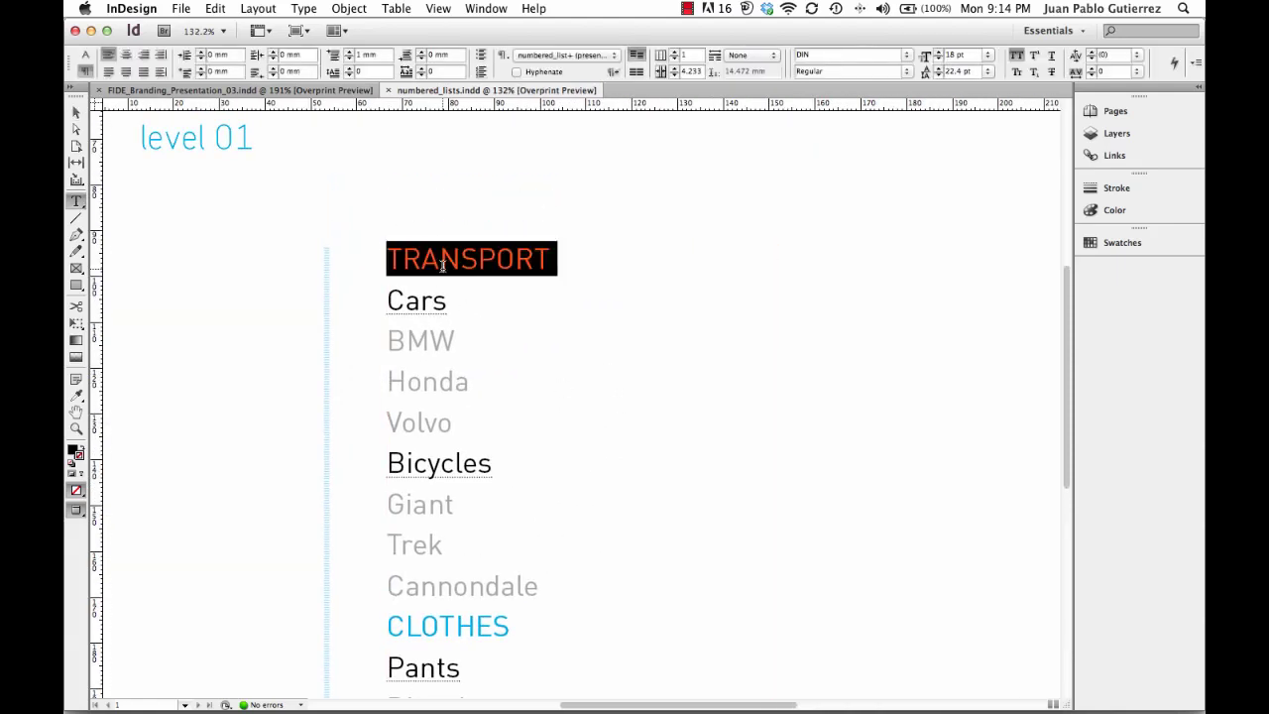
double_click(444, 262)
left_click(564, 276)
double_click(420, 258)
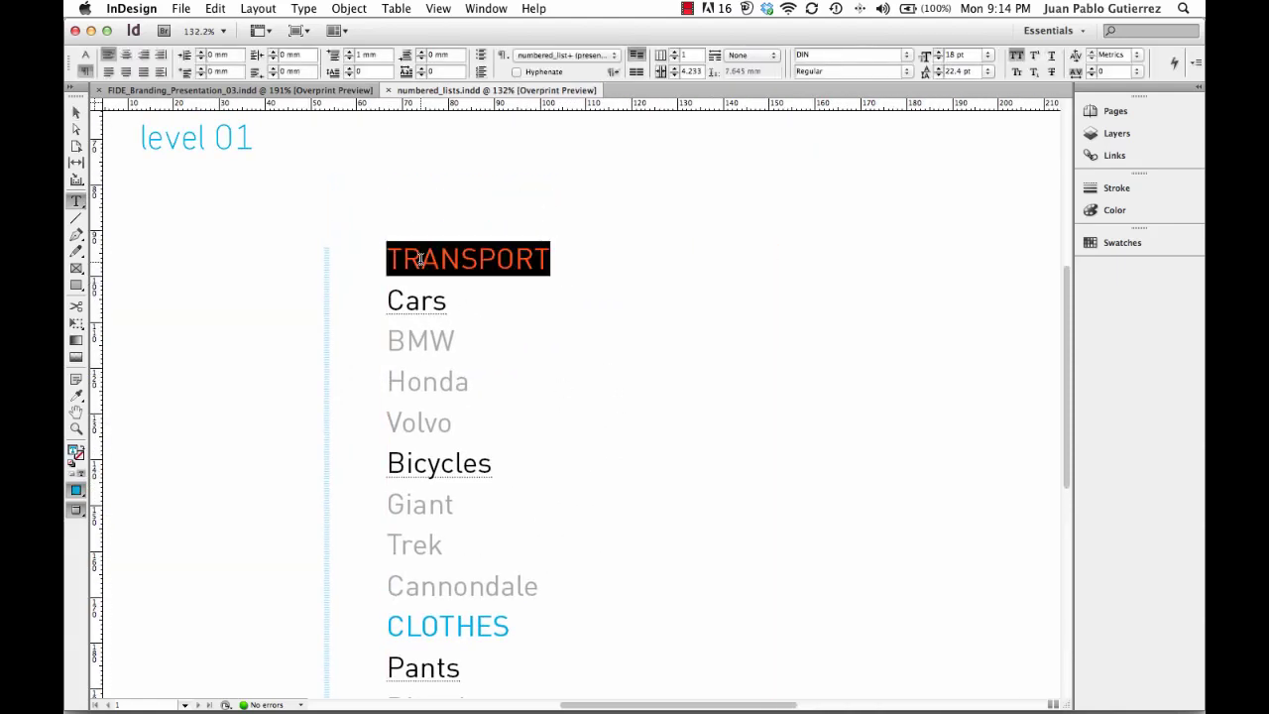
left_click(397, 298)
left_click_drag(396, 298, 468, 301)
left_click(387, 462)
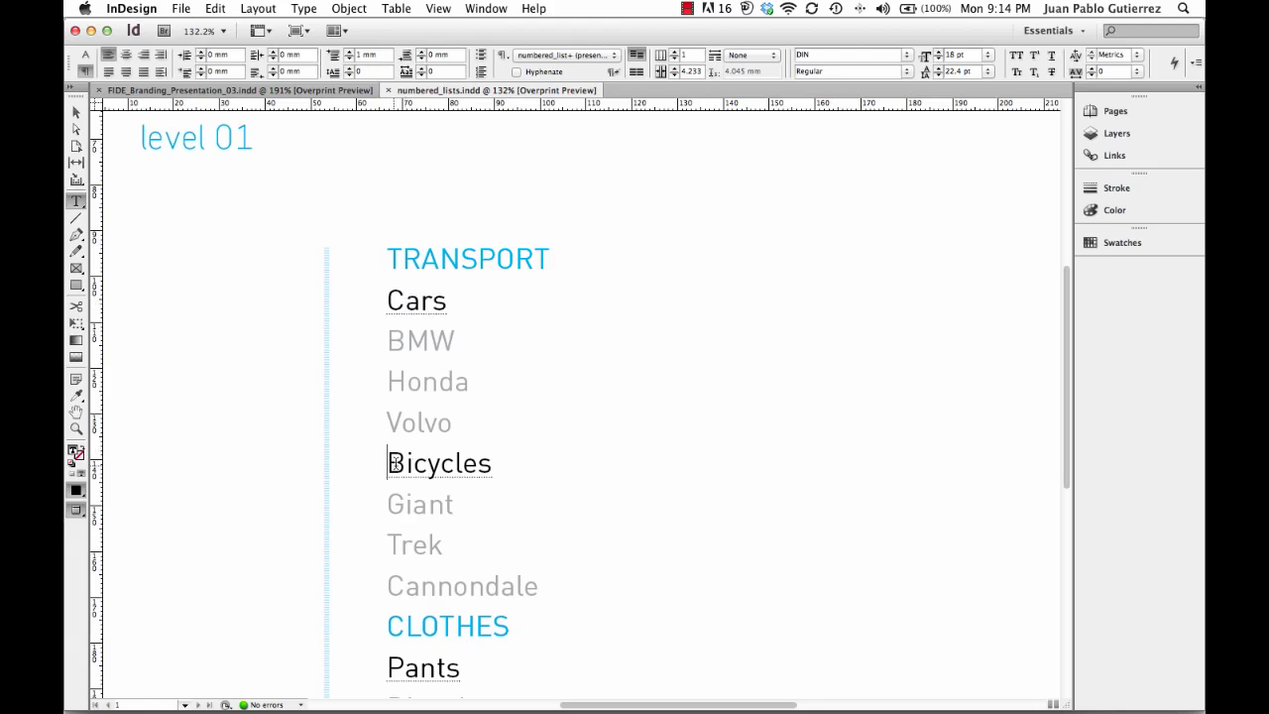
Highlight parts of the words Bicycles and Cars and the BMW-to-Volvo brand lines.
left_click_drag(387, 462, 479, 470)
left_click_drag(391, 300, 416, 424)
left_click(438, 343)
left_click_drag(429, 505, 429, 563)
left_click_drag(413, 466, 448, 466)
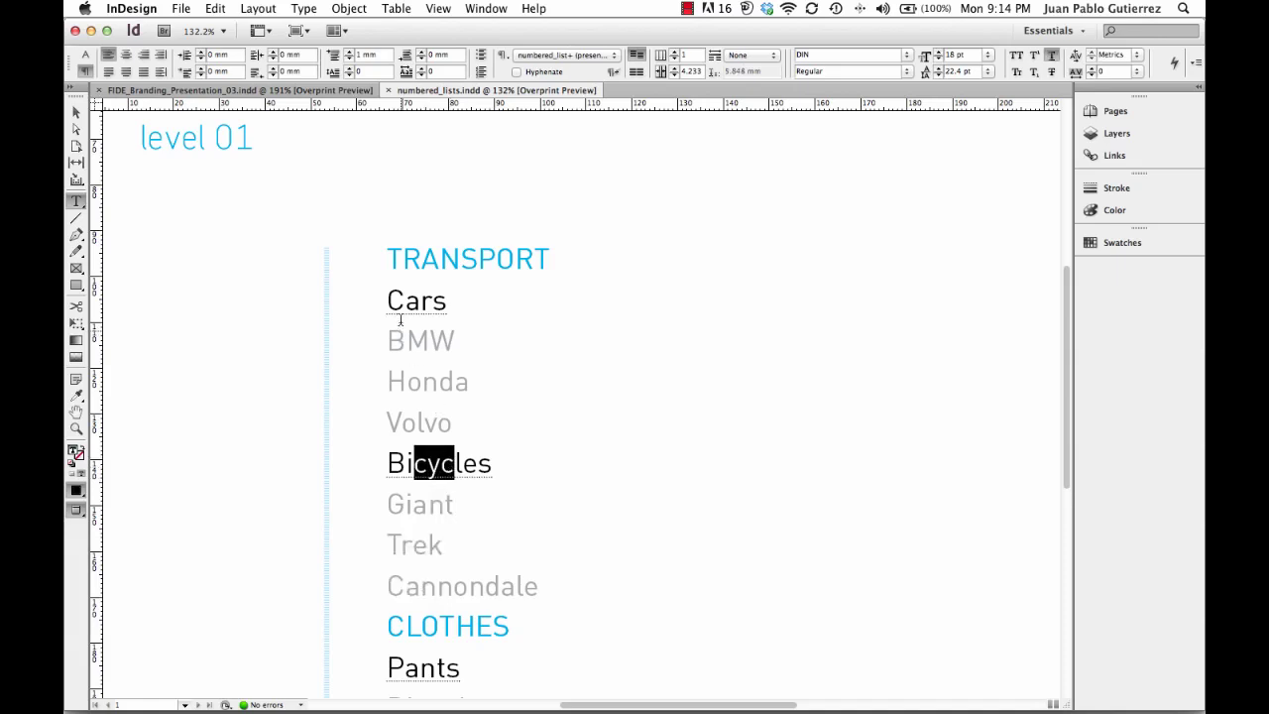
left_click_drag(403, 300, 448, 310)
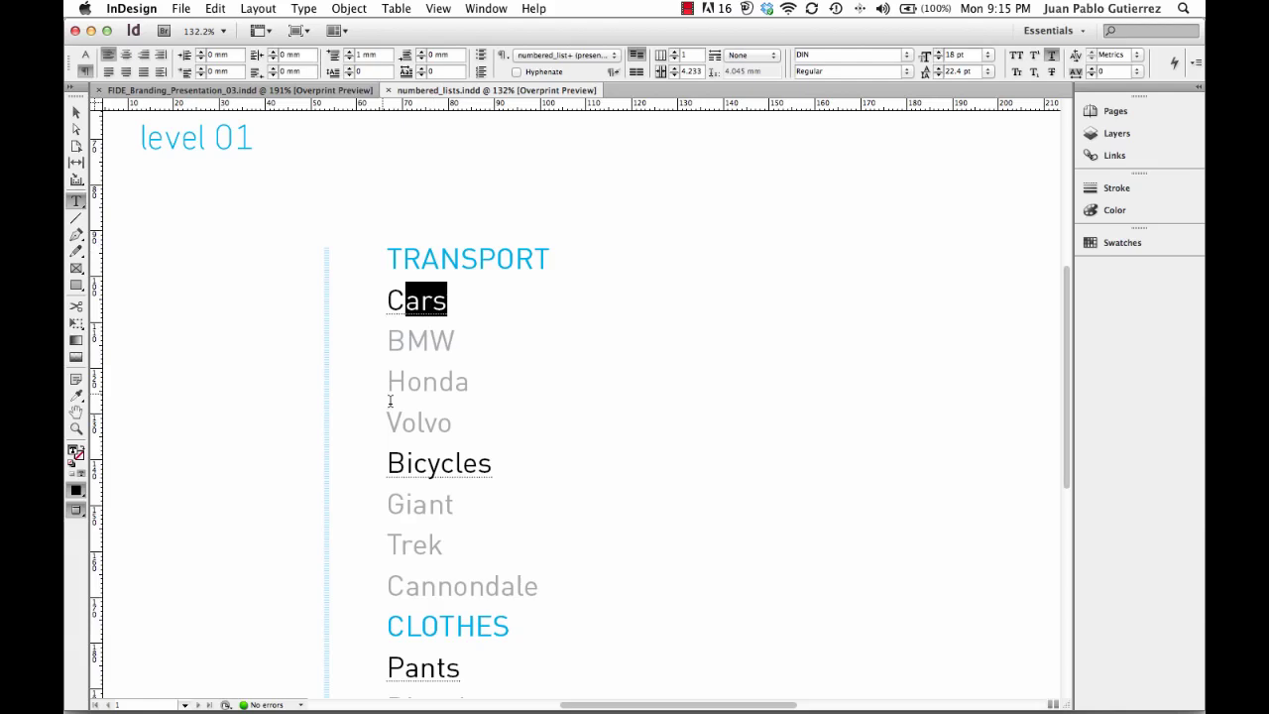
Select the whole TRANSPORT, Cars and Bicycles lines, then the BMW, Honda and Volvo lines.
triple_click(438, 260)
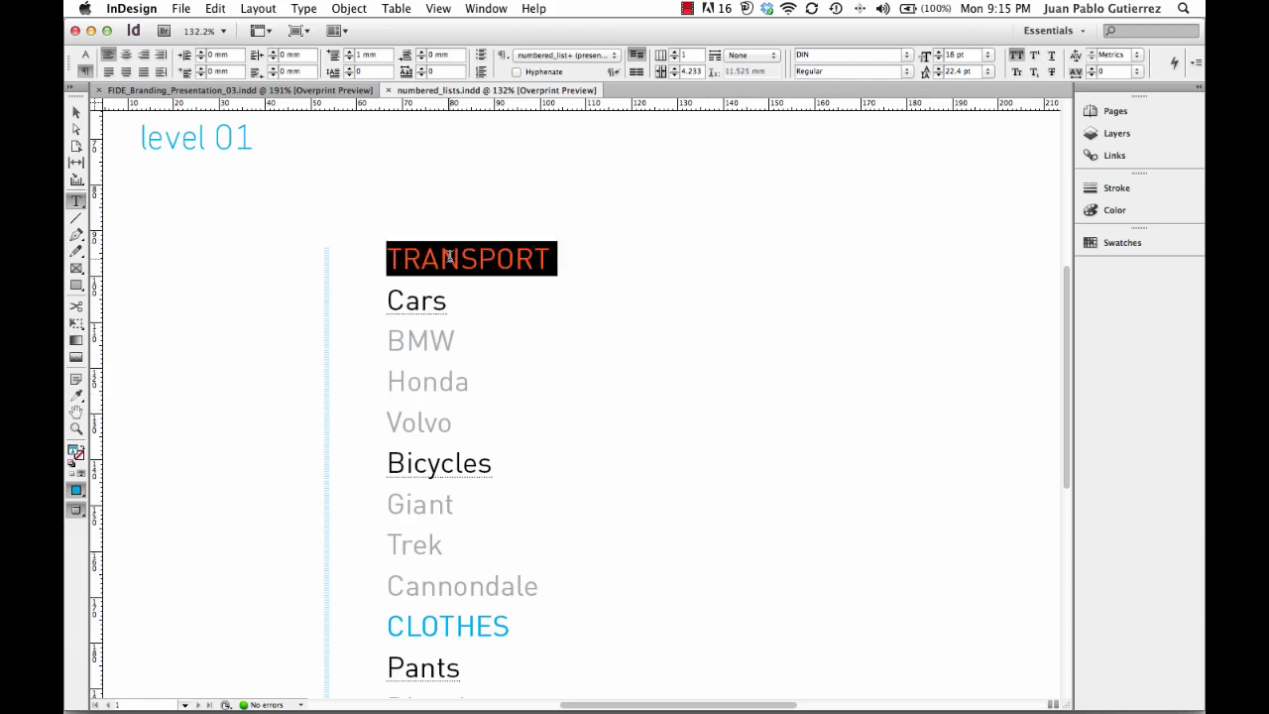
triple_click(428, 298)
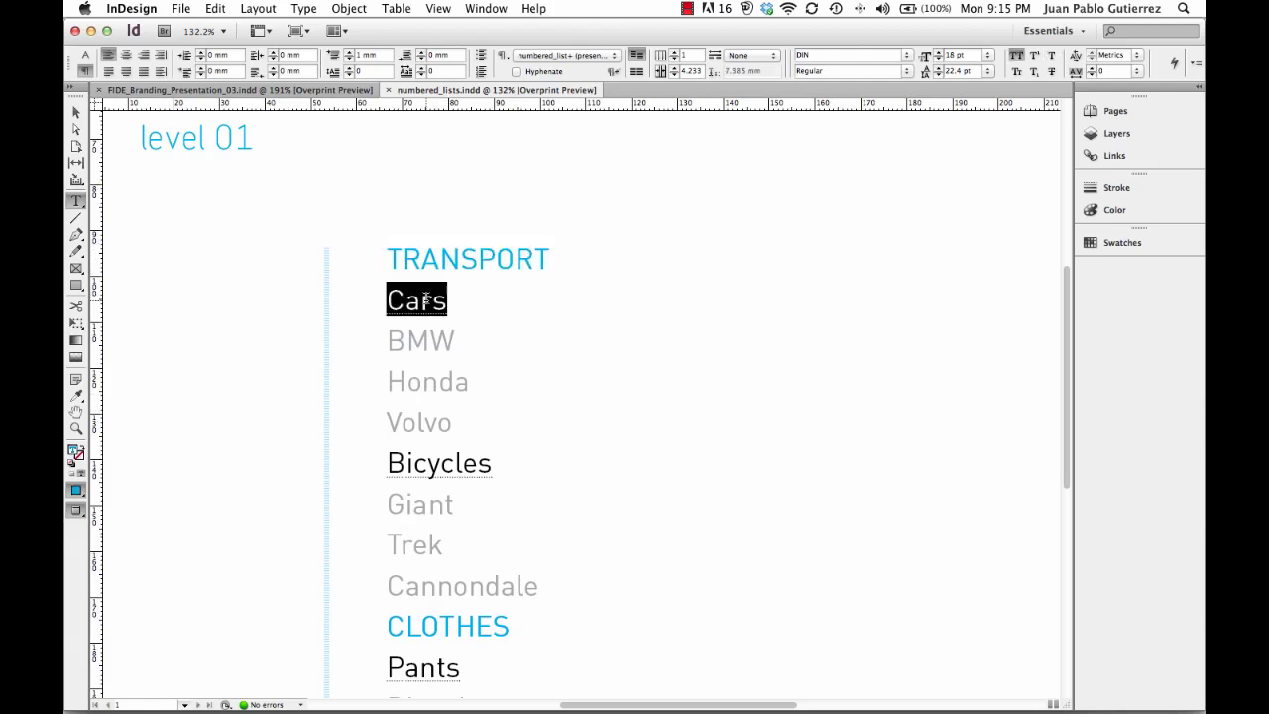
triple_click(447, 465)
left_click(418, 322)
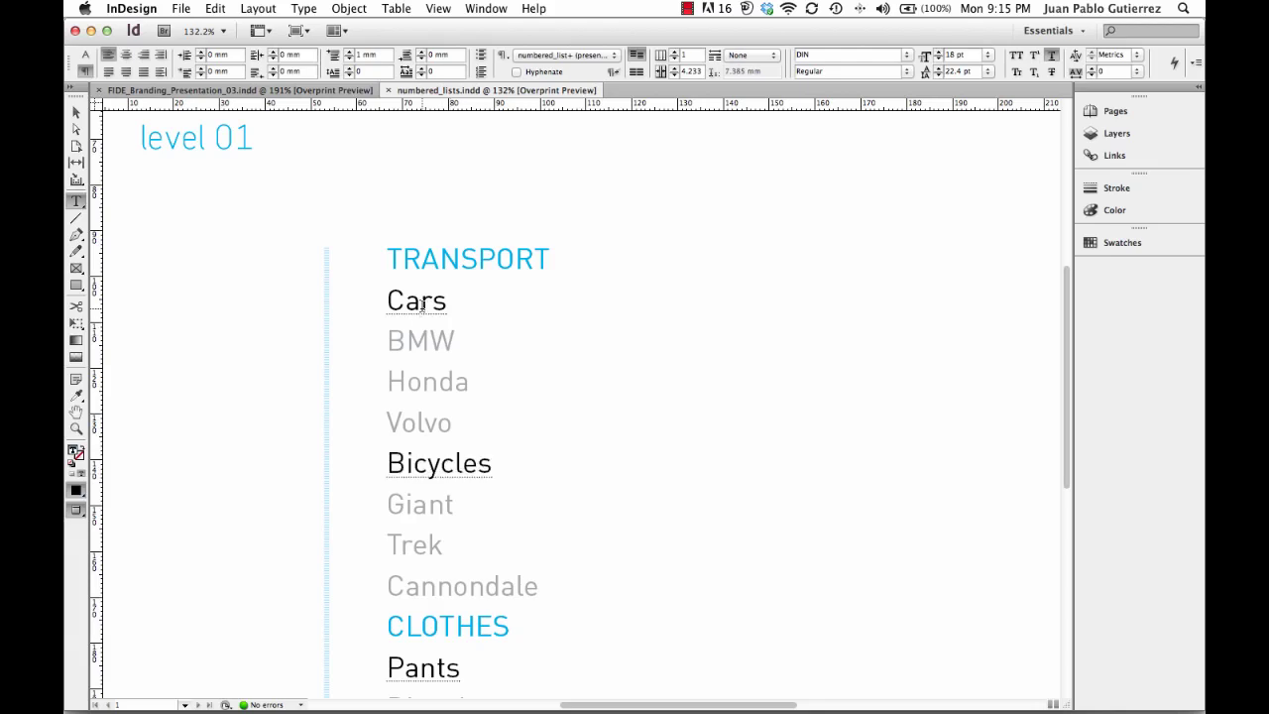
left_click_drag(413, 337, 432, 405)
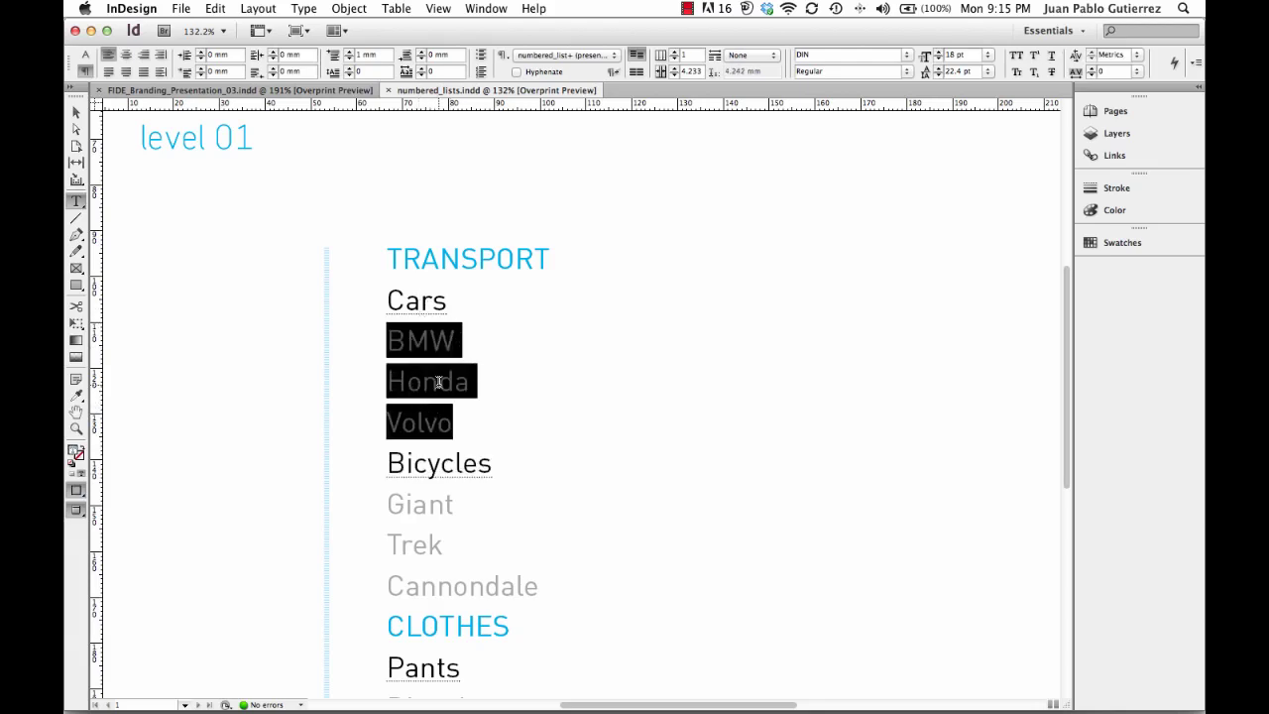
Select the list's text frame, zoom out slightly, switch to Normal view and turn off overprint preview.
key("Escape")
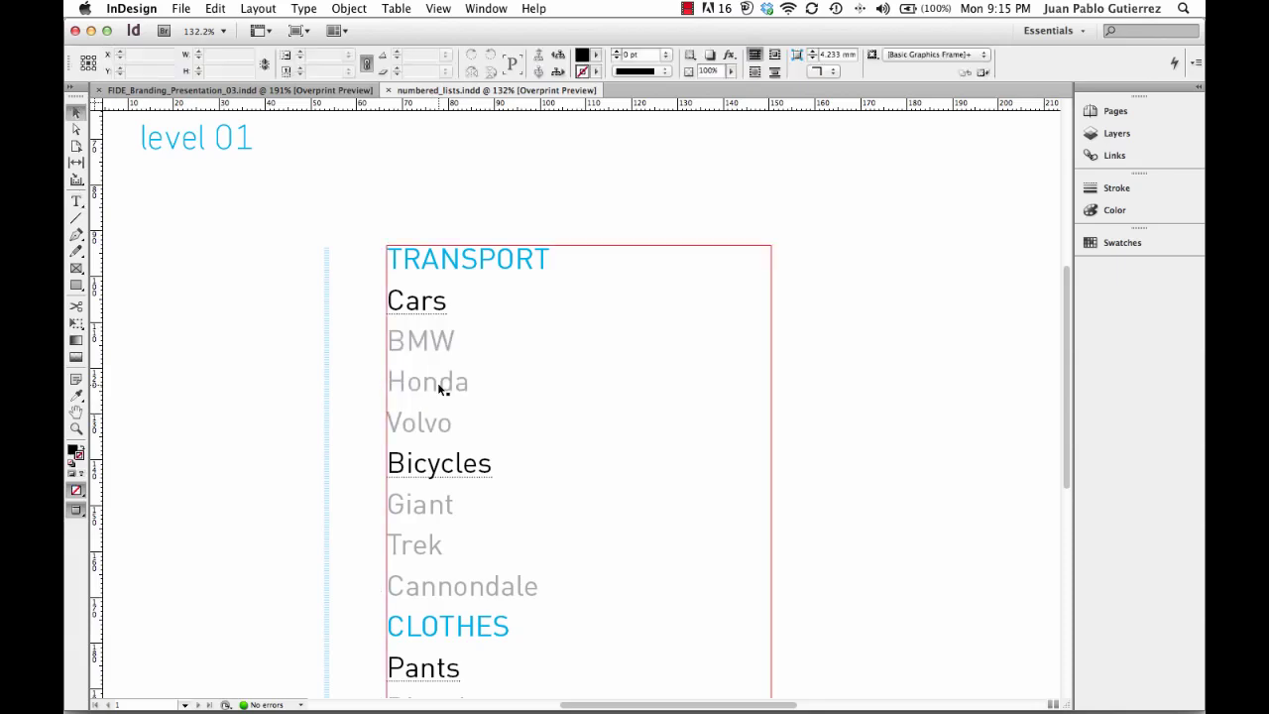
scroll(510, 297, "down", 1)
key("super+minus")
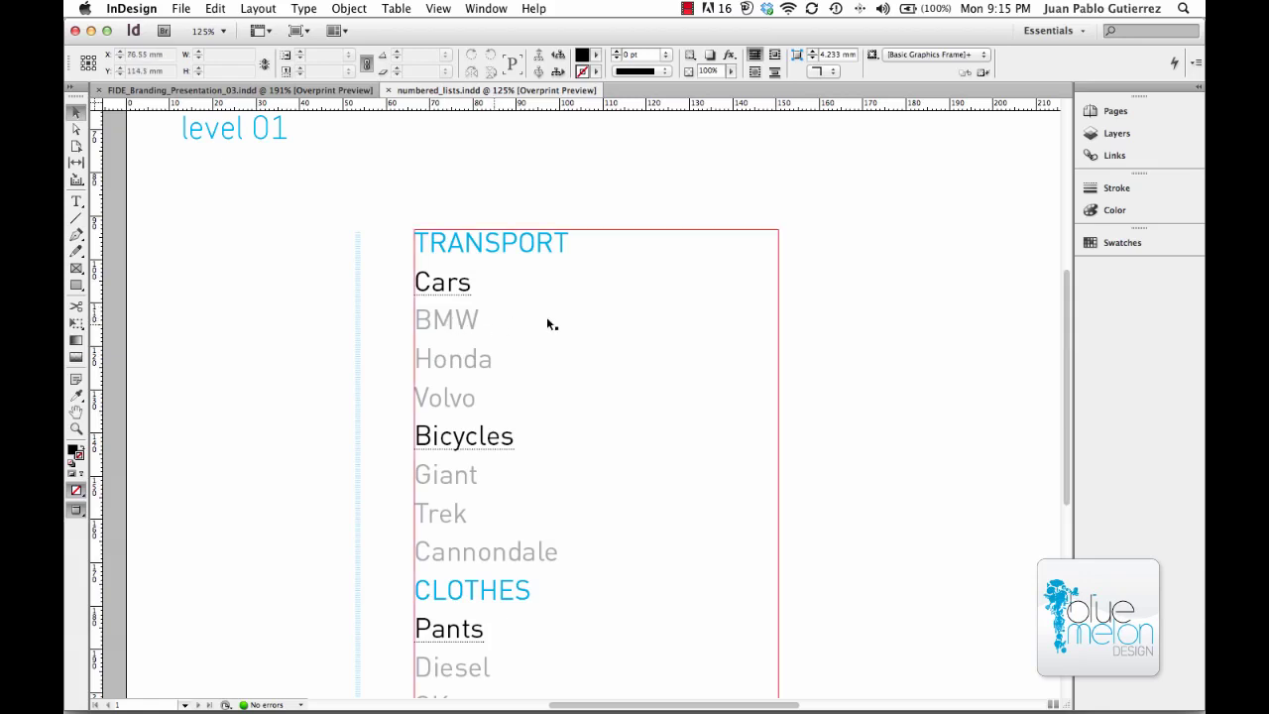
key("space")
left_click_drag(531, 331, 542, 319)
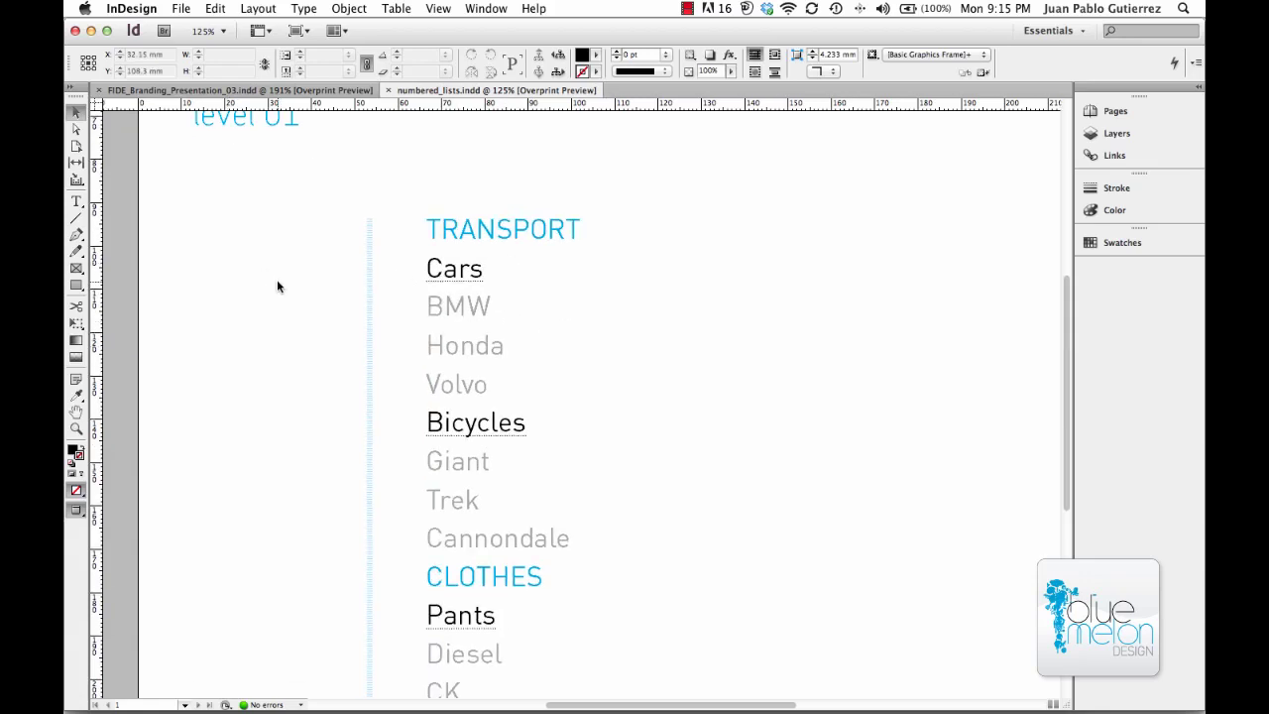
key("w")
key("super+alt+shift+y")
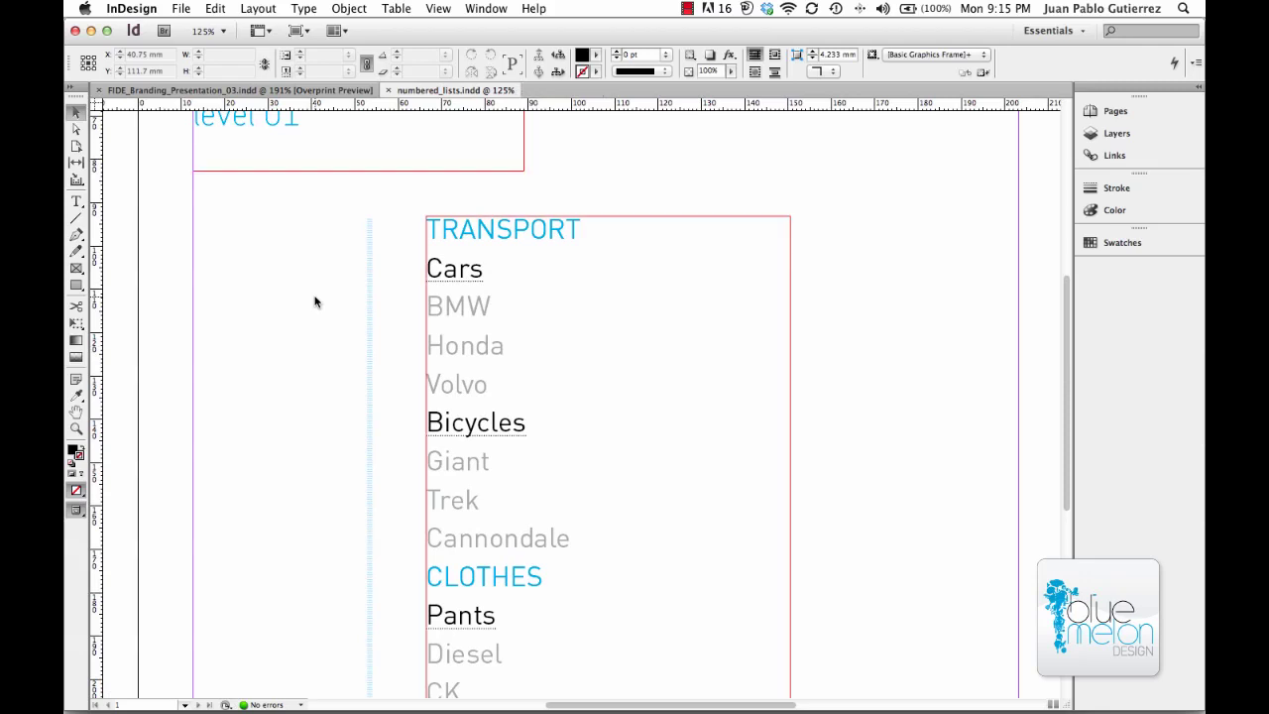
scroll(453, 286, "right", 3)
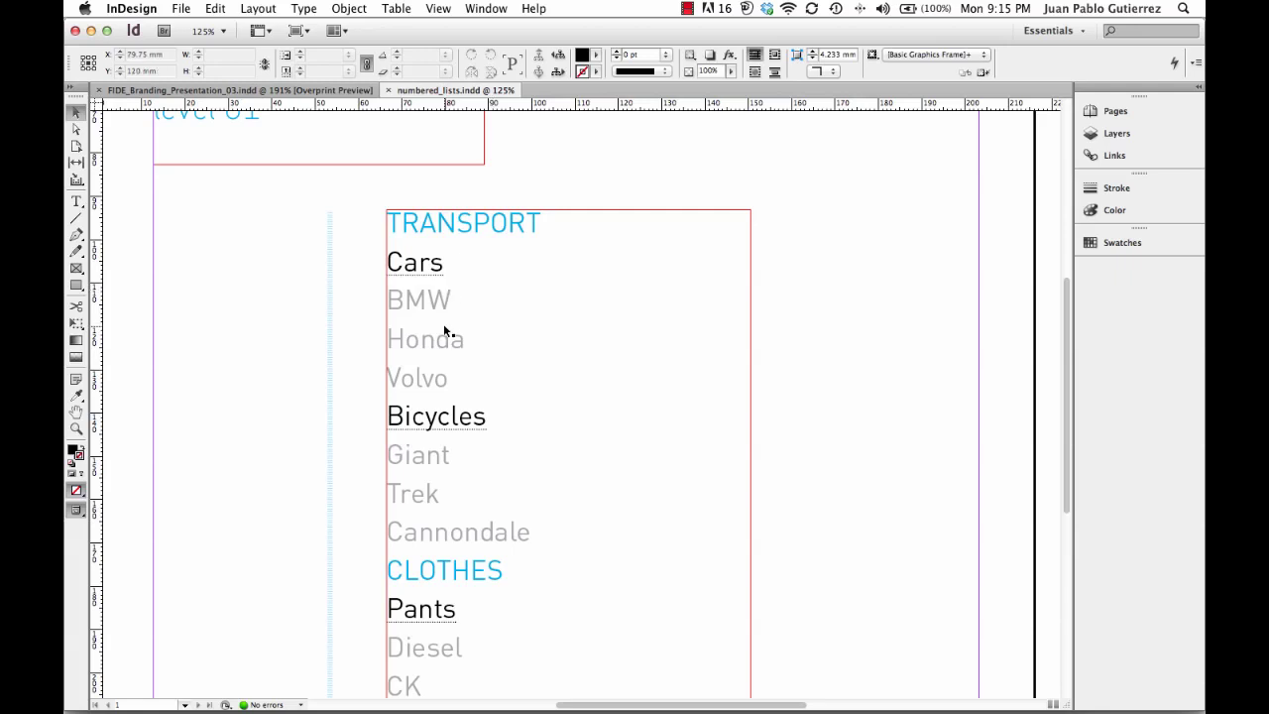
Show hidden characters, select all the list text and apply numbering so items run 1 to 16.
key("super+alt+i")
scroll(446, 328, "down", 2)
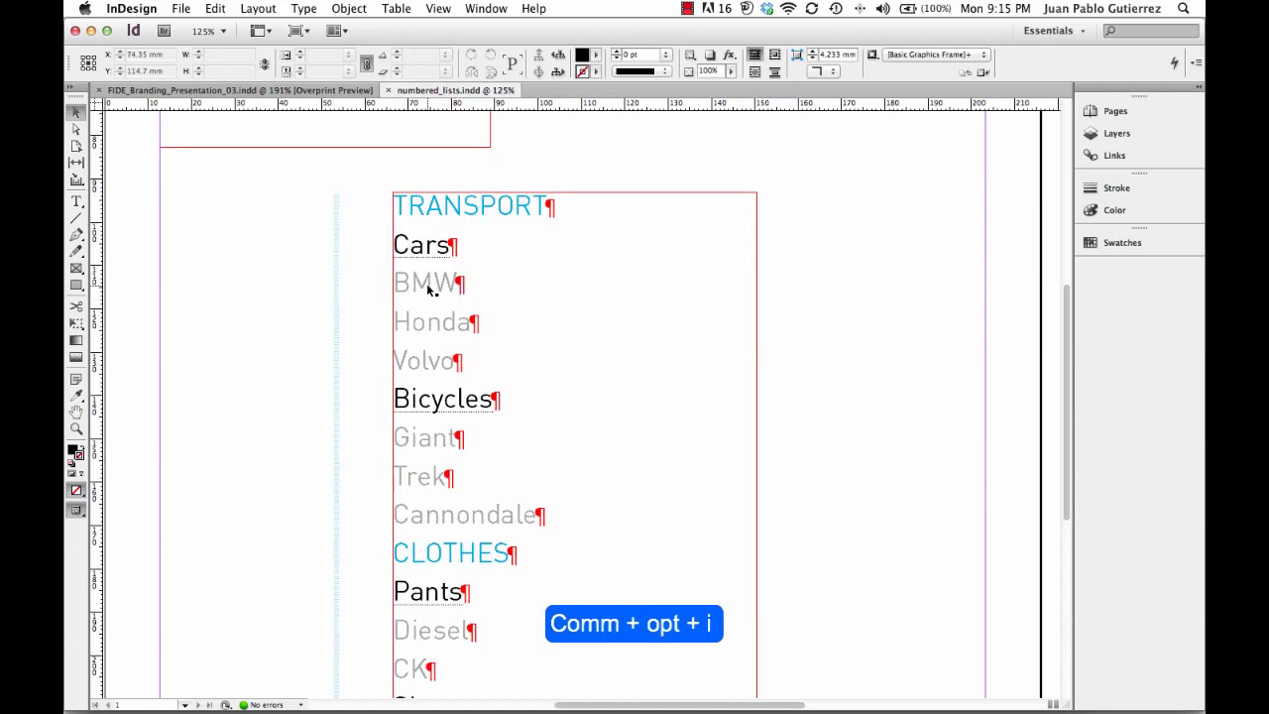
double_click(429, 287)
key("super+a")
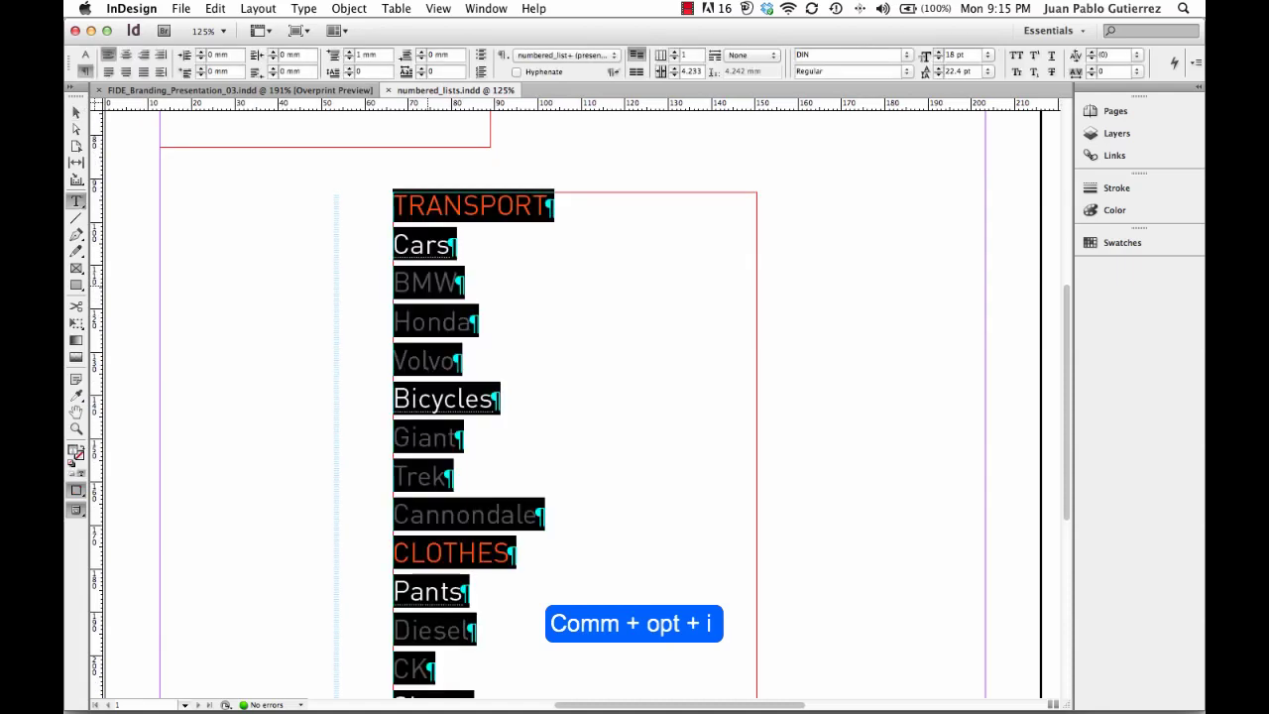
key("super+minus")
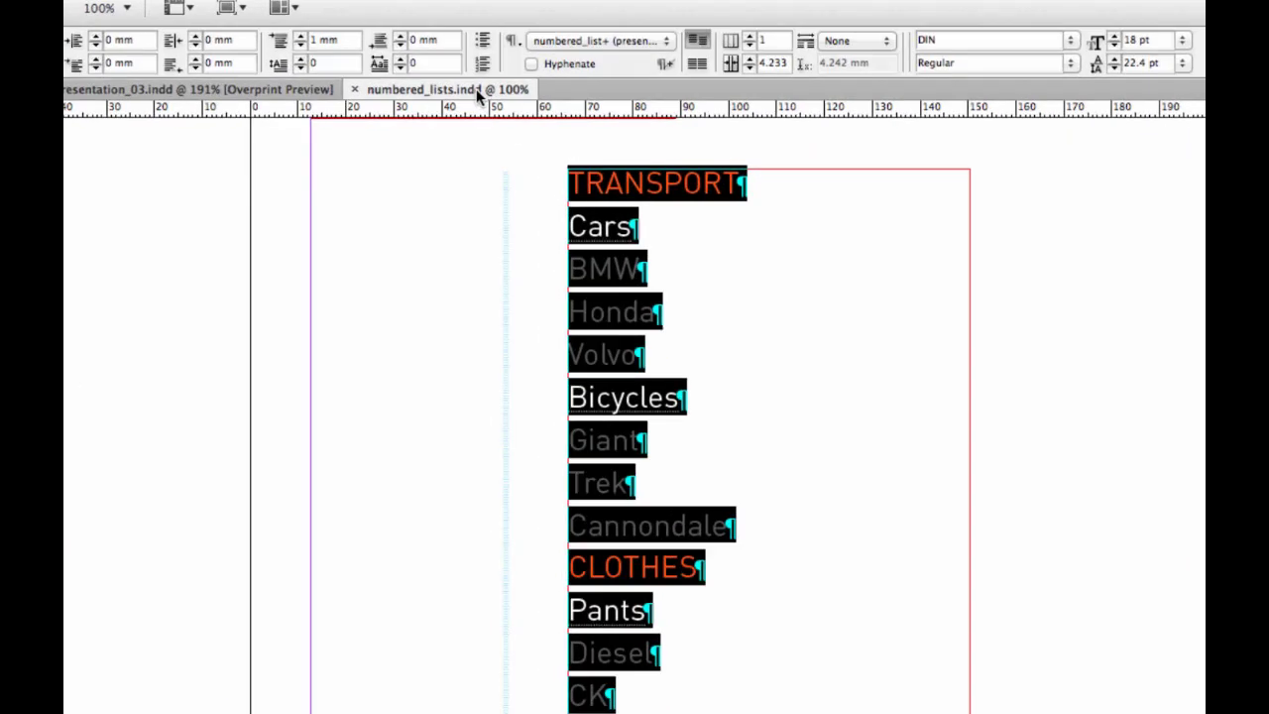
left_click(486, 38)
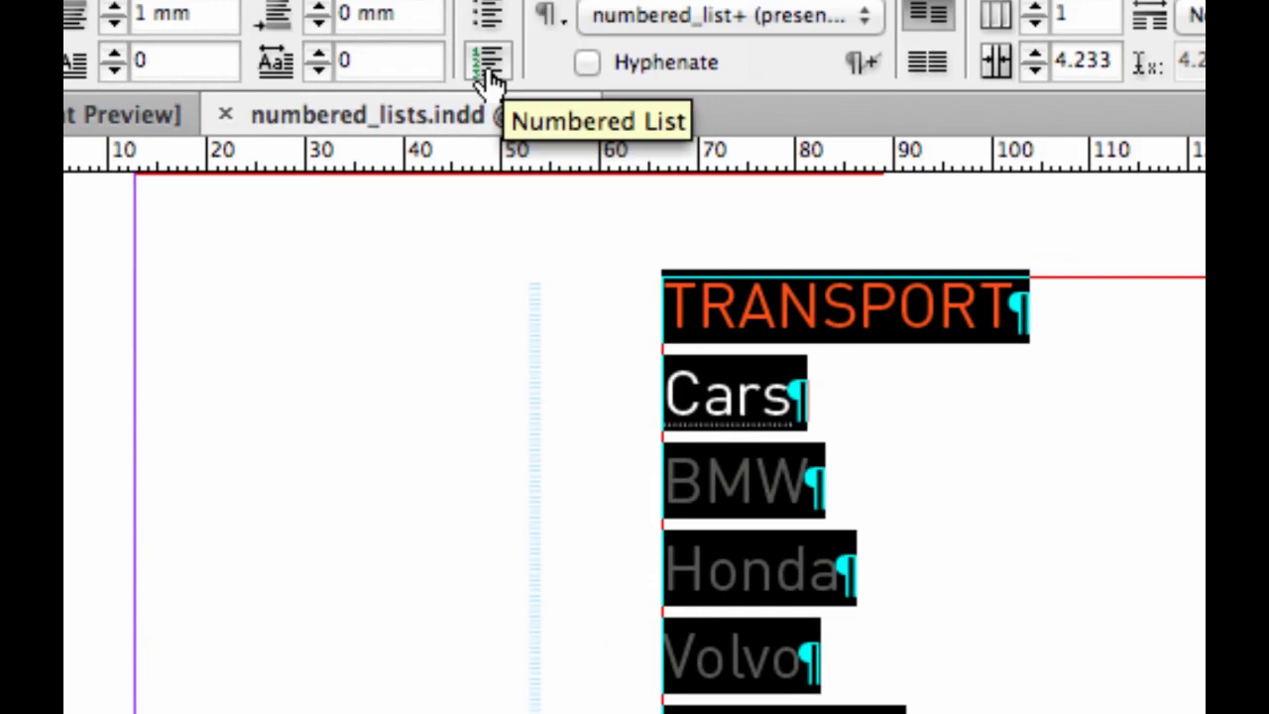
left_click(485, 72)
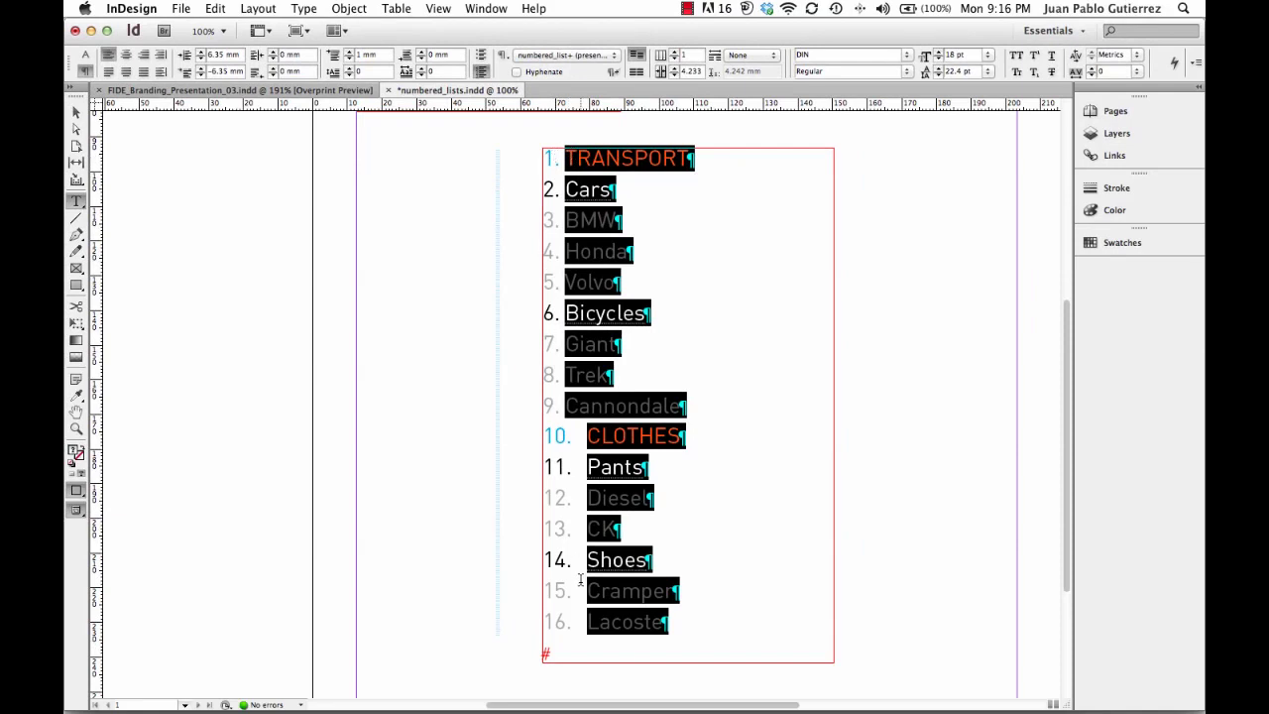
left_click_drag(629, 437, 561, 173)
left_click(582, 430)
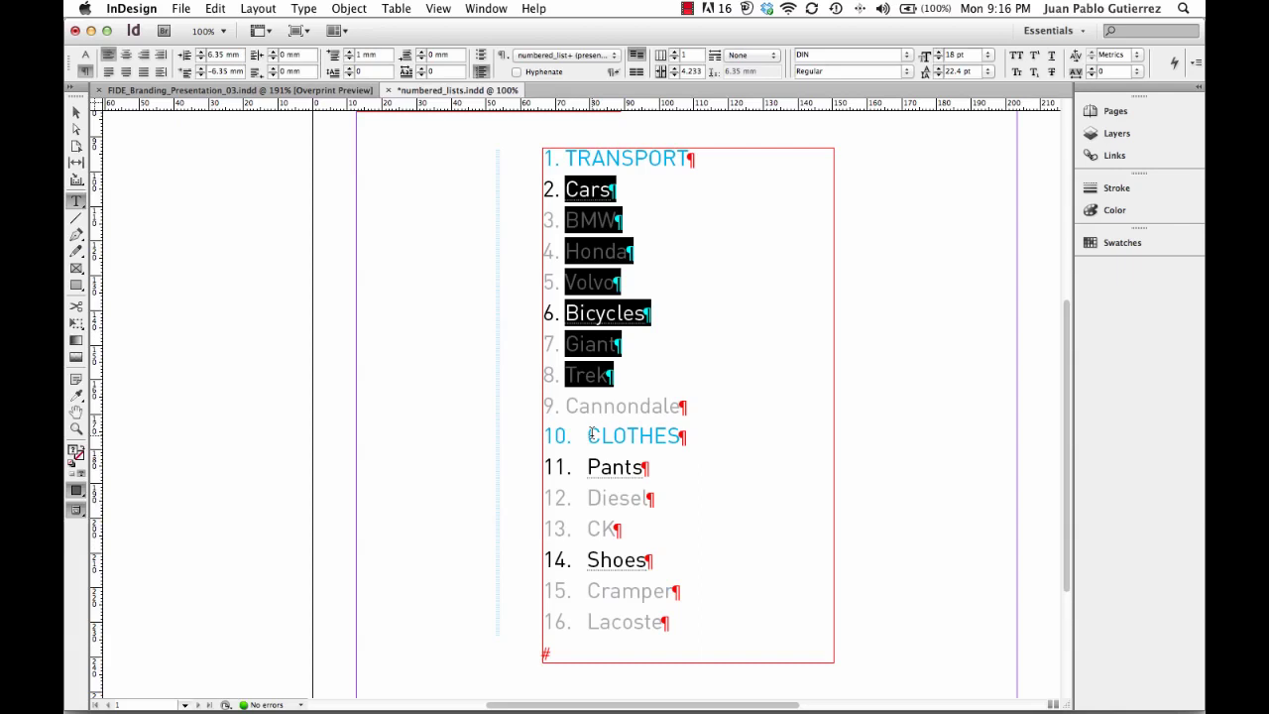
left_click_drag(601, 437, 627, 436)
key("super+space")
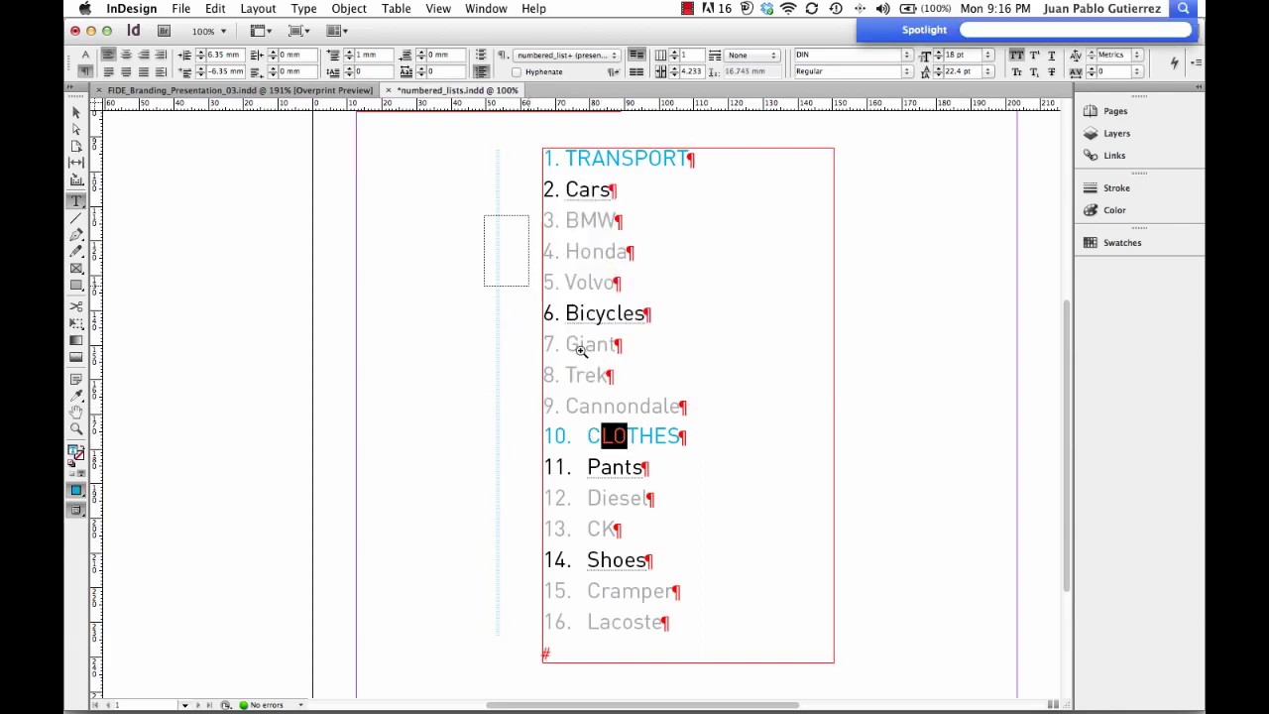
left_click(581, 350)
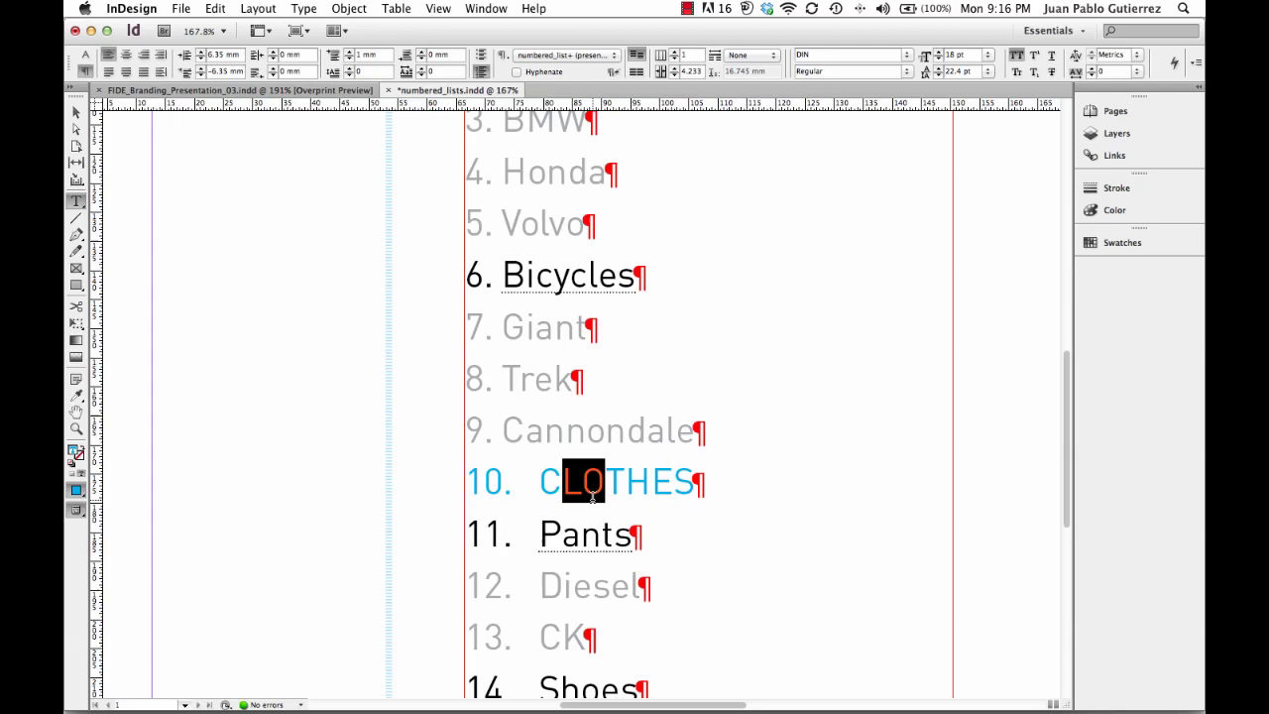
scroll(573, 485, "up", 3)
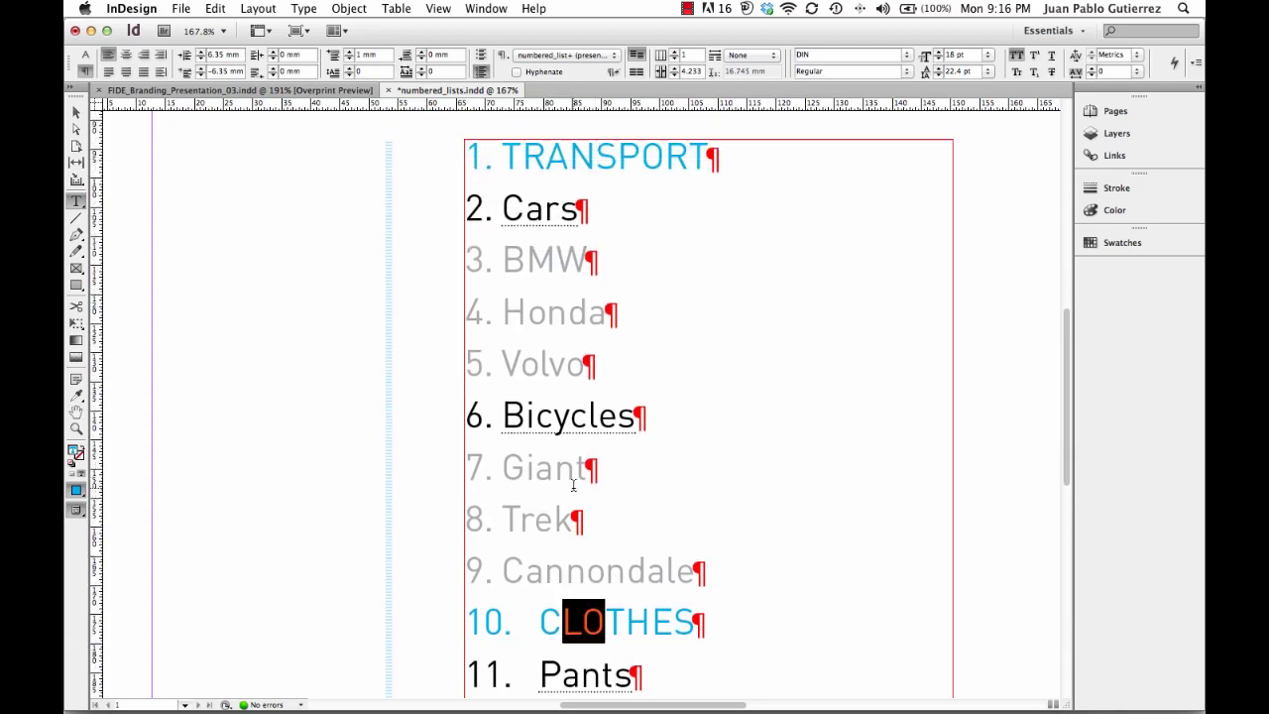
double_click(533, 155)
left_click(549, 157)
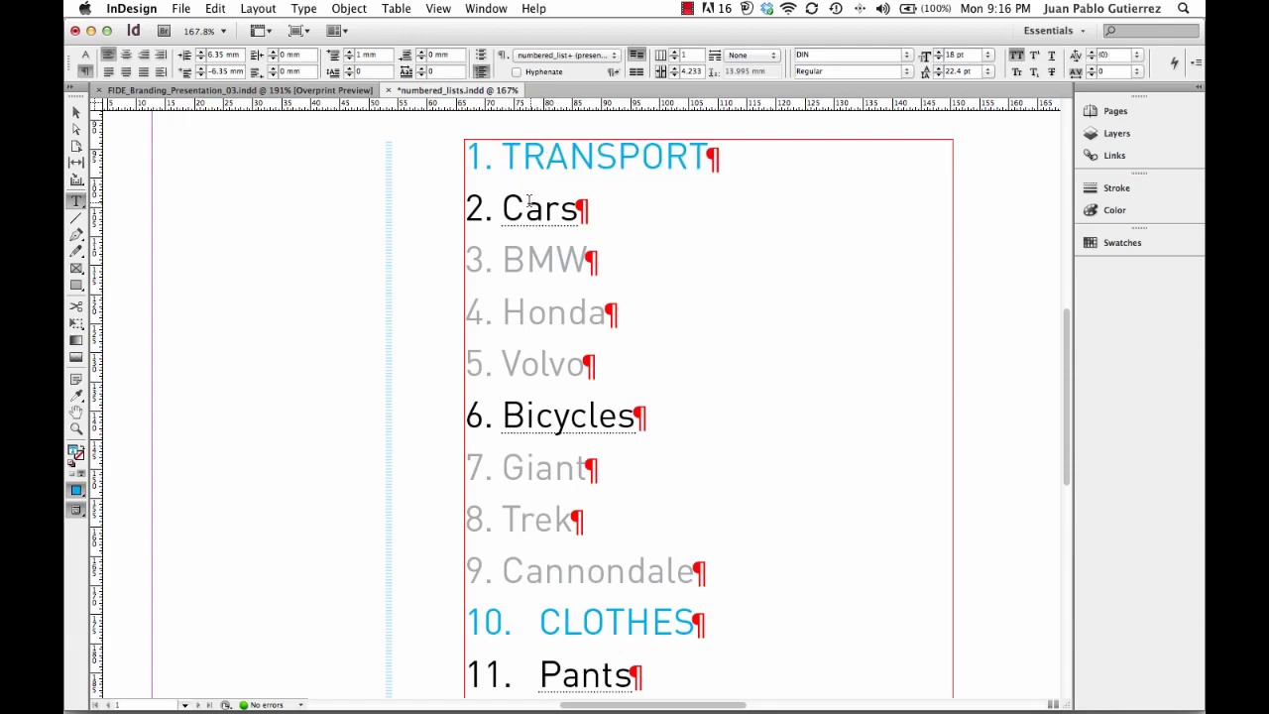
double_click(525, 207)
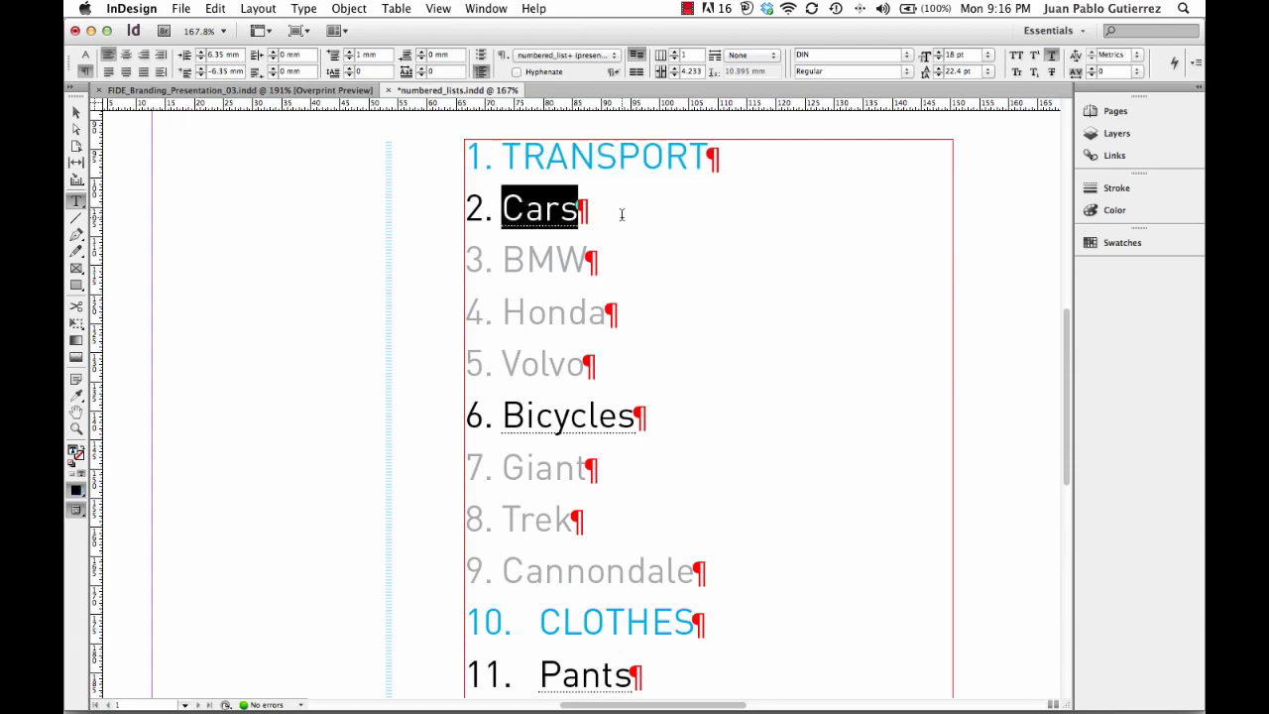
left_click(505, 202)
triple_click(506, 203)
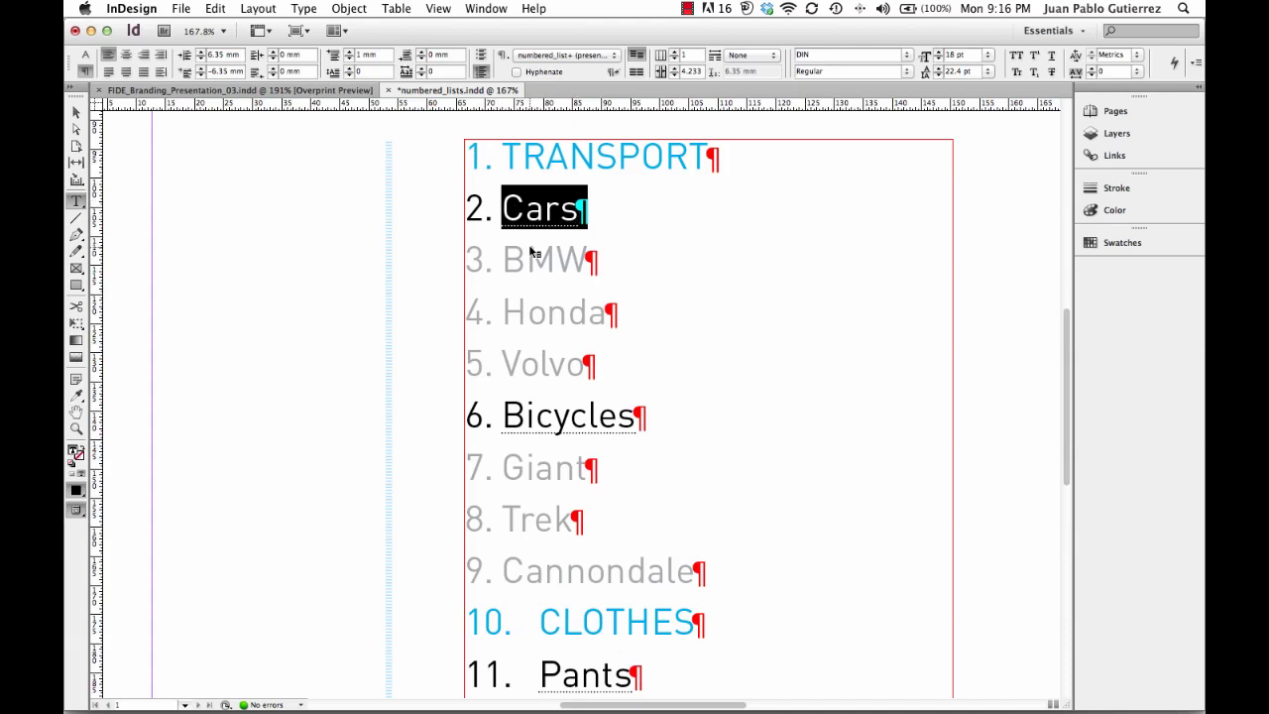
scroll(527, 242, "up", 5)
key("super+minus")
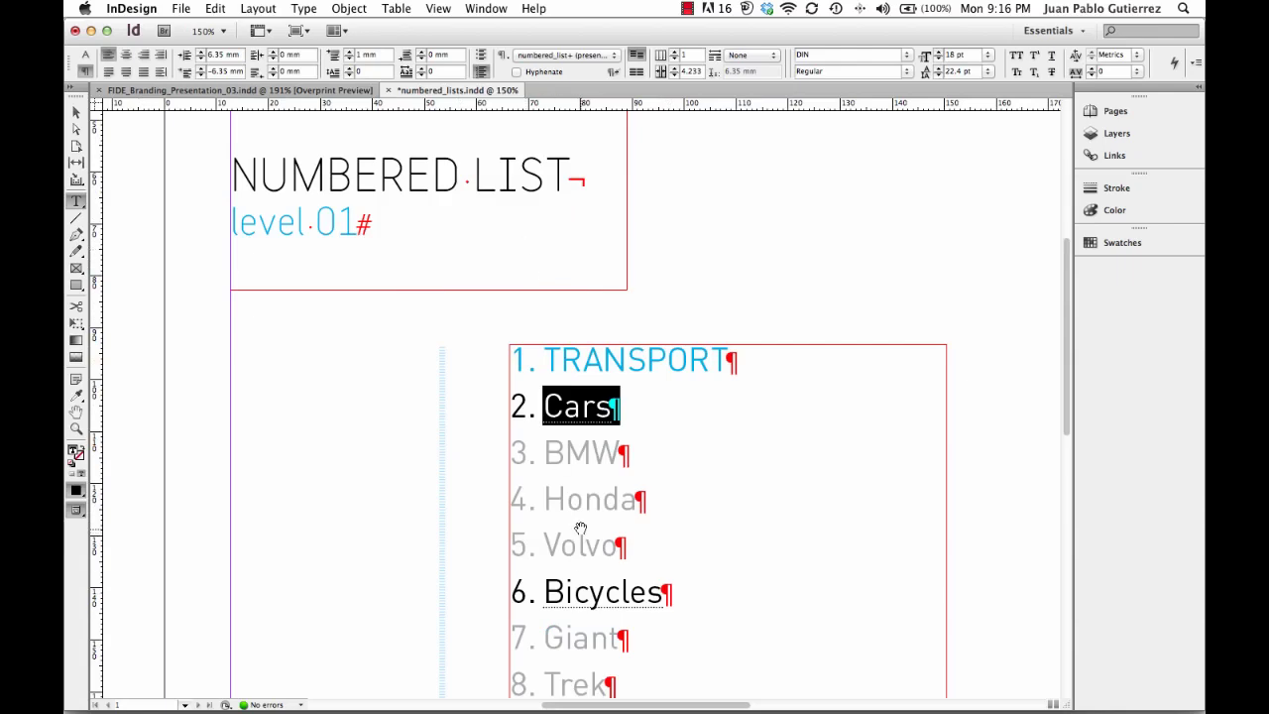
left_click_drag(580, 529, 468, 364)
key("super+minus")
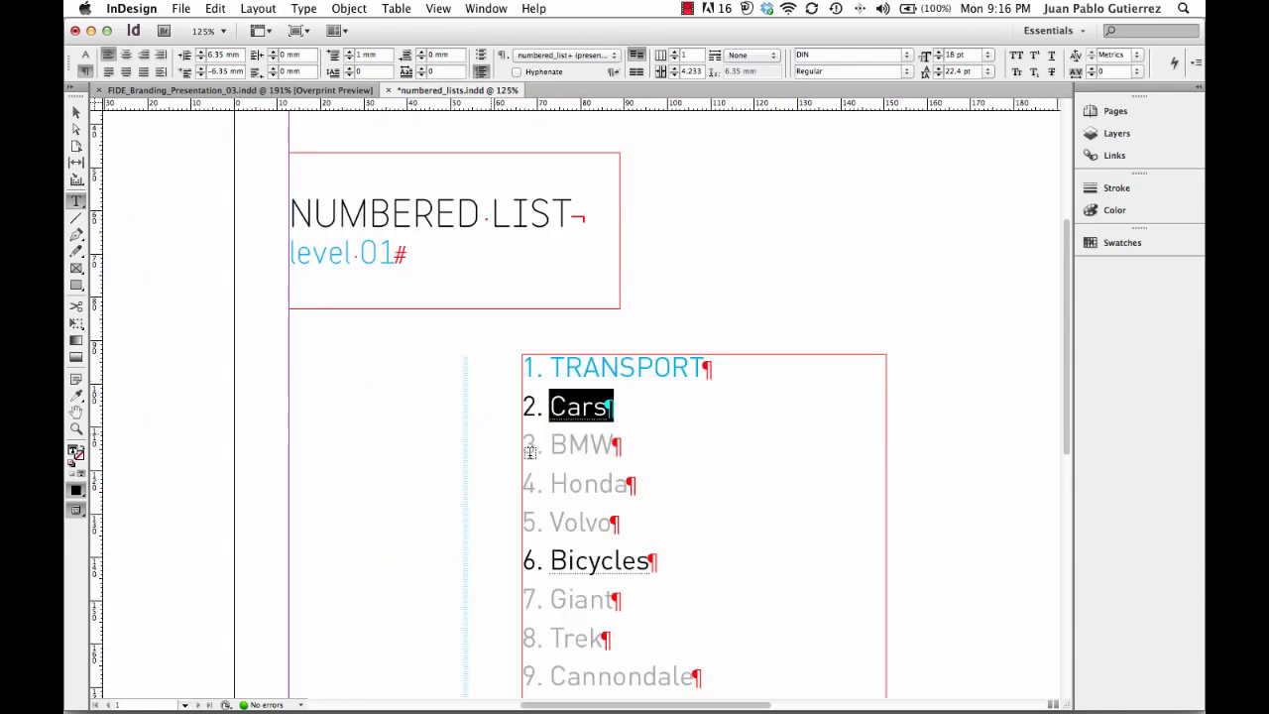
scroll(535, 426, "down", 4)
scroll(535, 426, "right", 2)
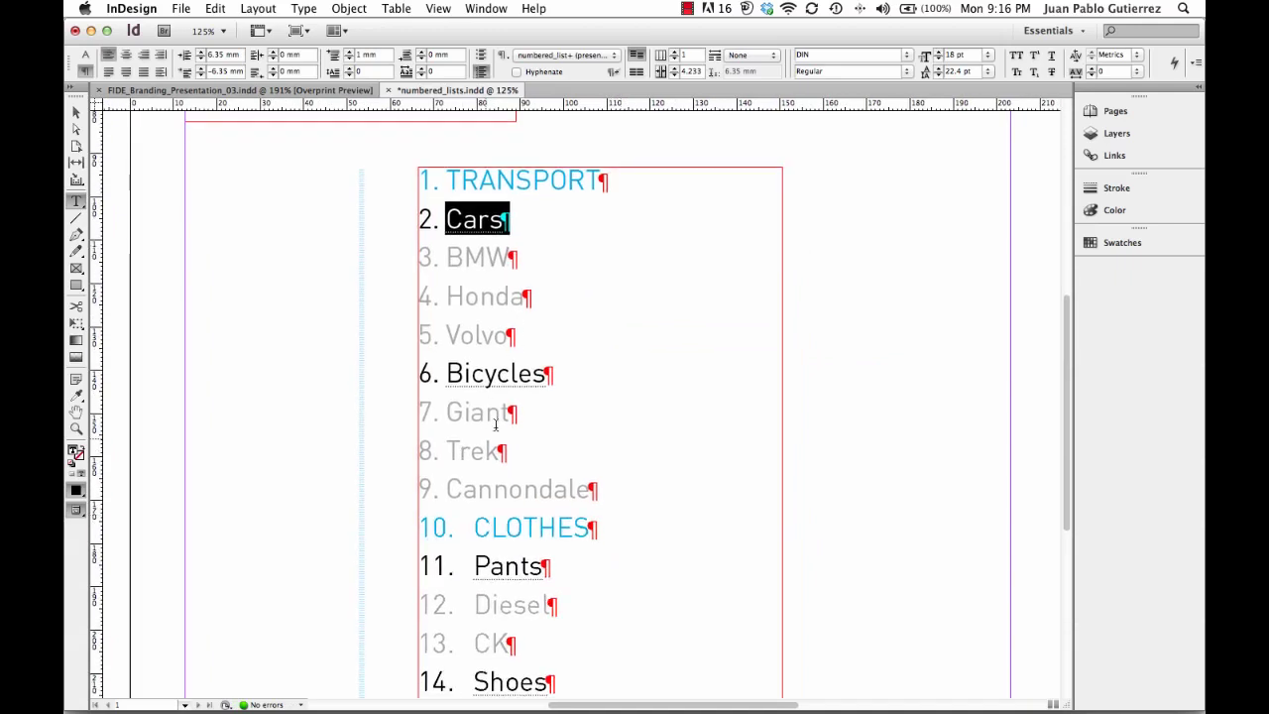
left_click(473, 375)
key("super+a")
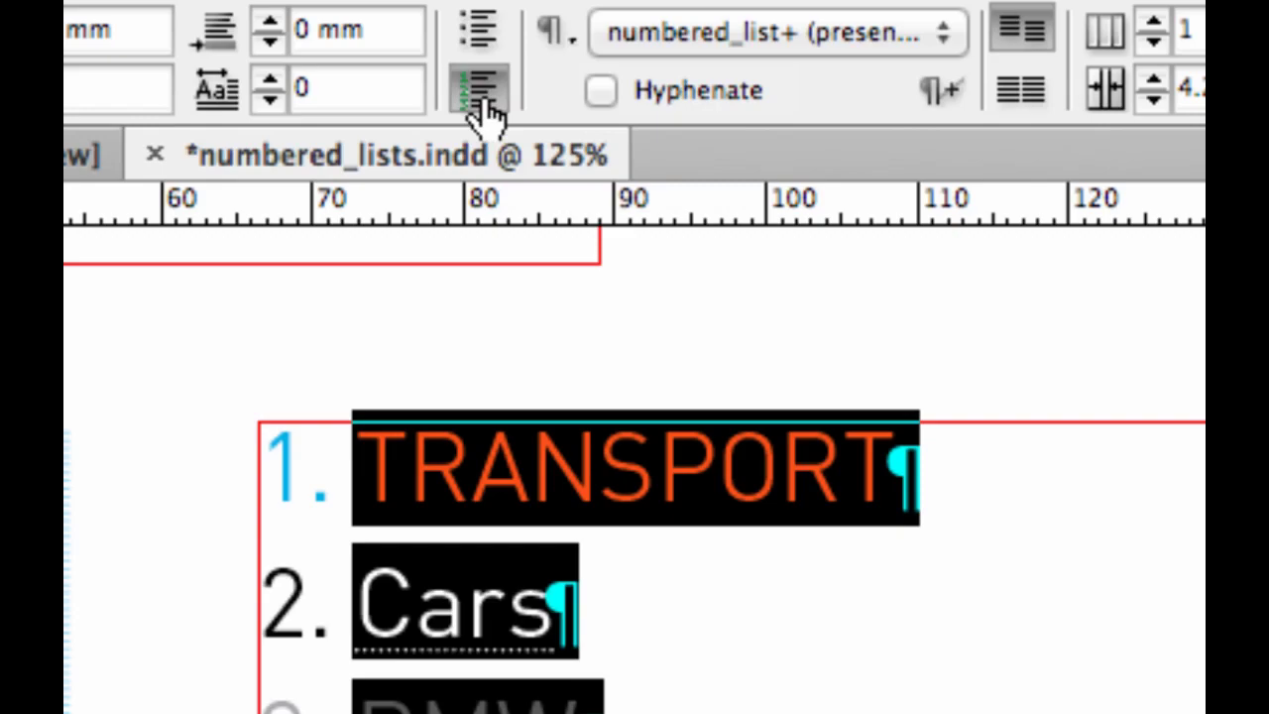
left_click(478, 99, "alt")
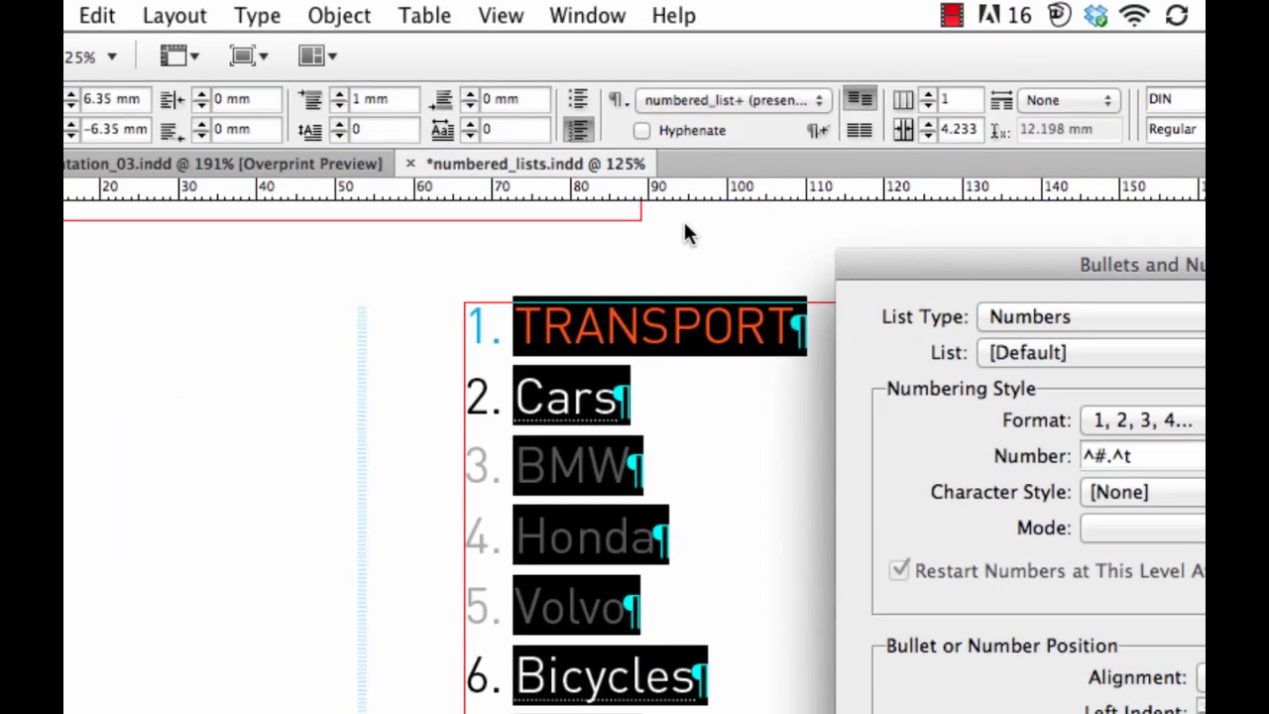
left_click_drag(945, 277, 857, 249)
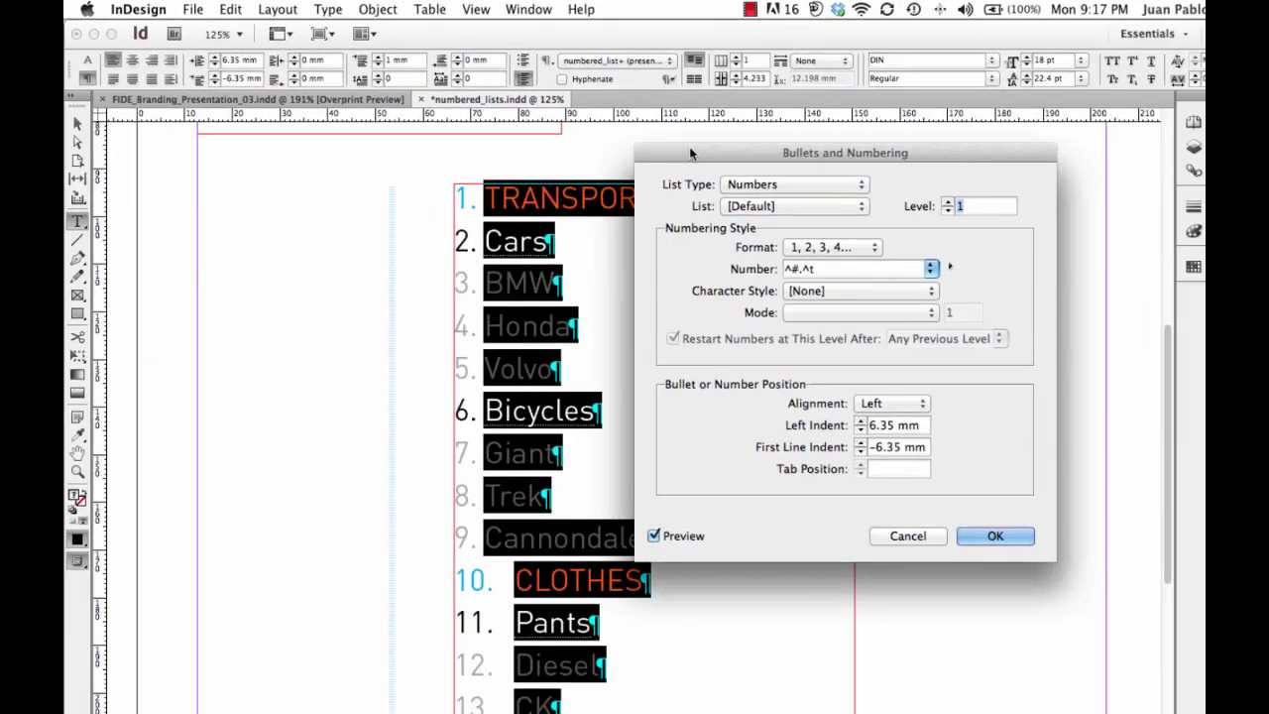
left_click_drag(691, 151, 683, 142)
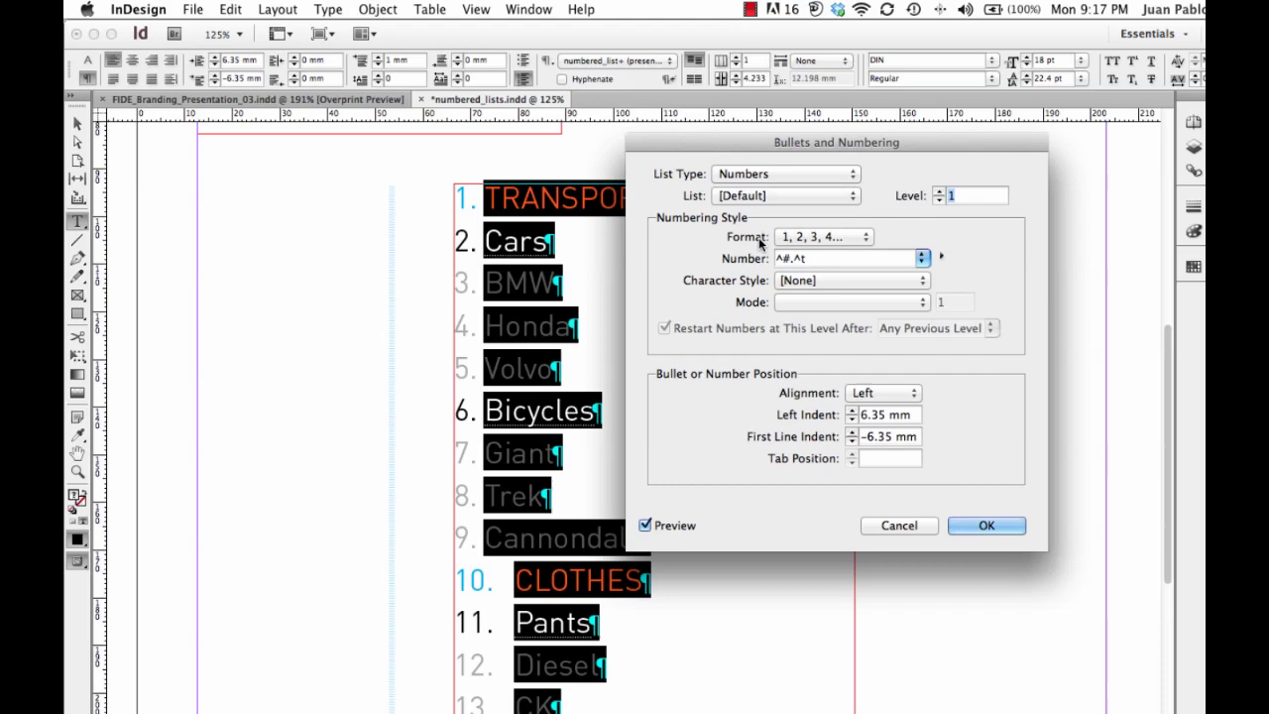
left_click_drag(691, 142, 735, 167)
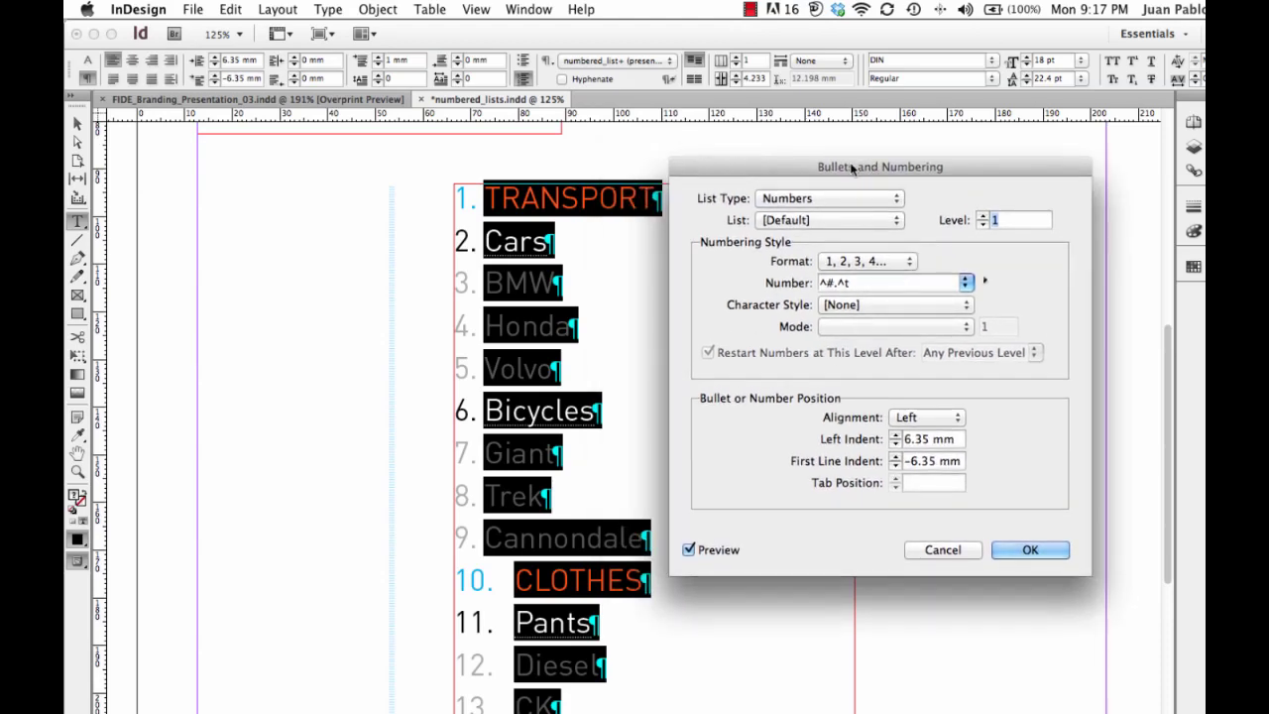
left_click_drag(851, 169, 930, 163)
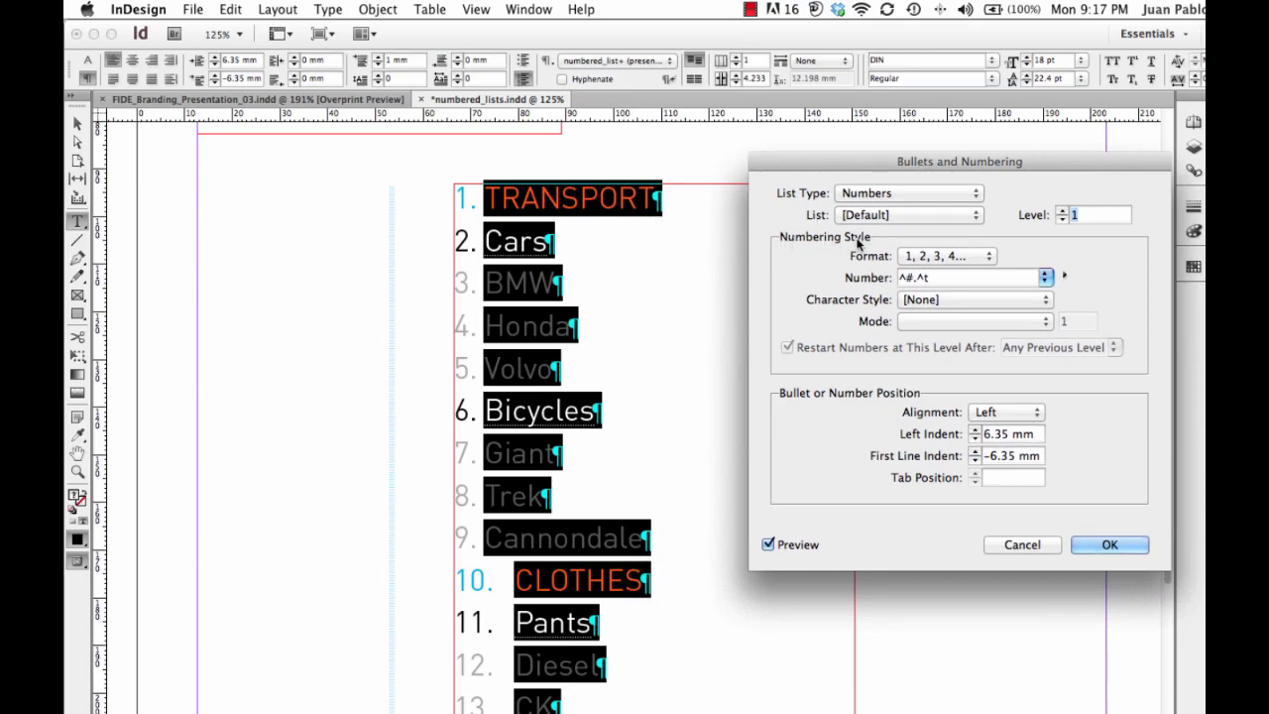
left_click(918, 260)
left_click(924, 270)
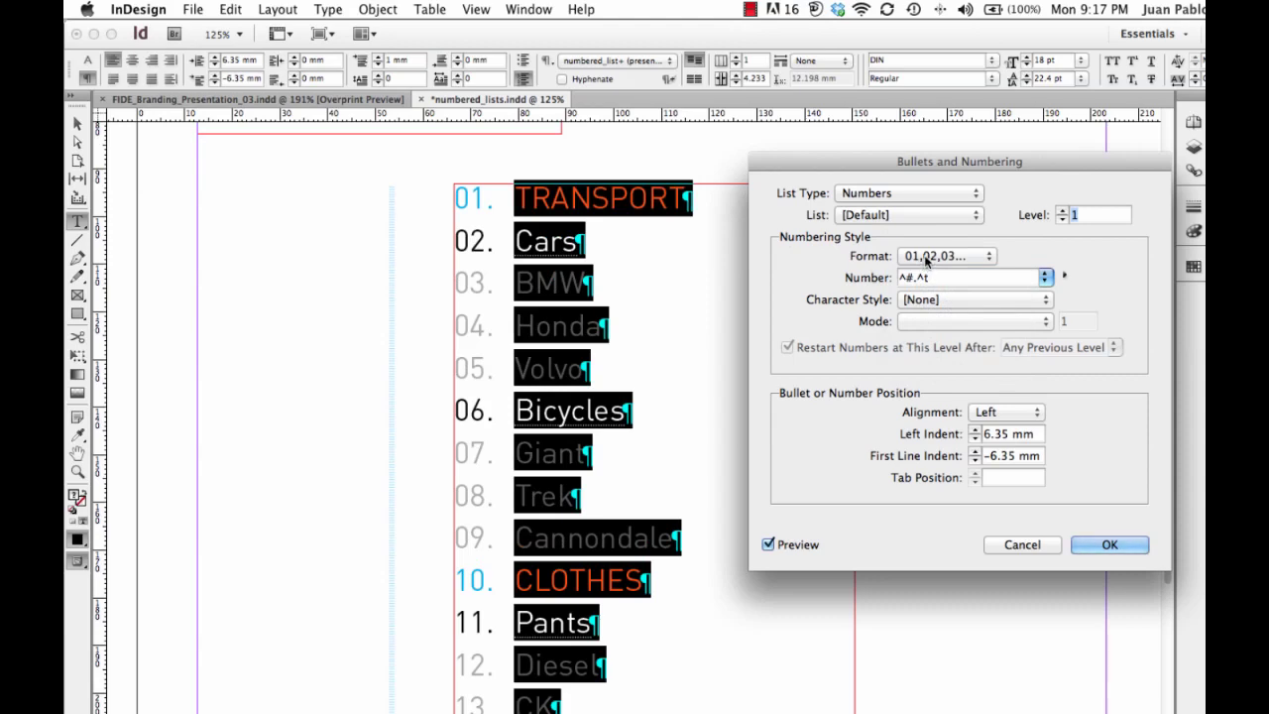
left_click(926, 260)
left_click(926, 275)
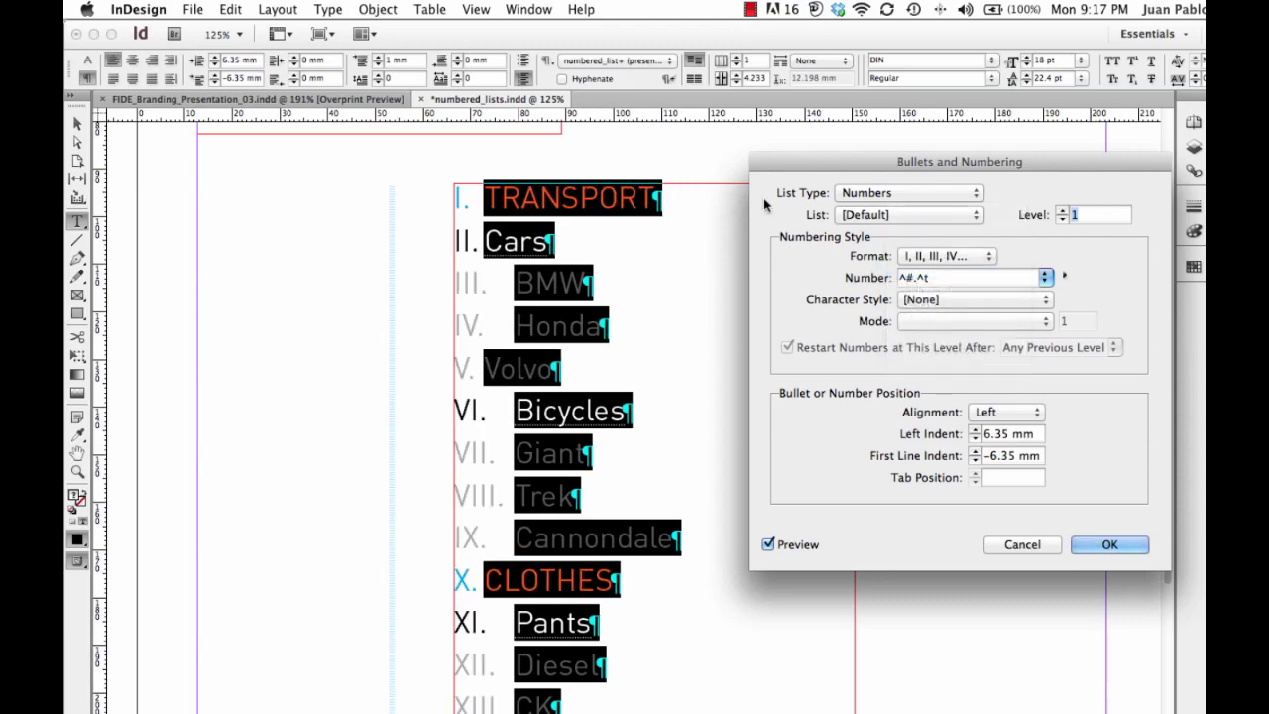
left_click(929, 258)
left_click(932, 222)
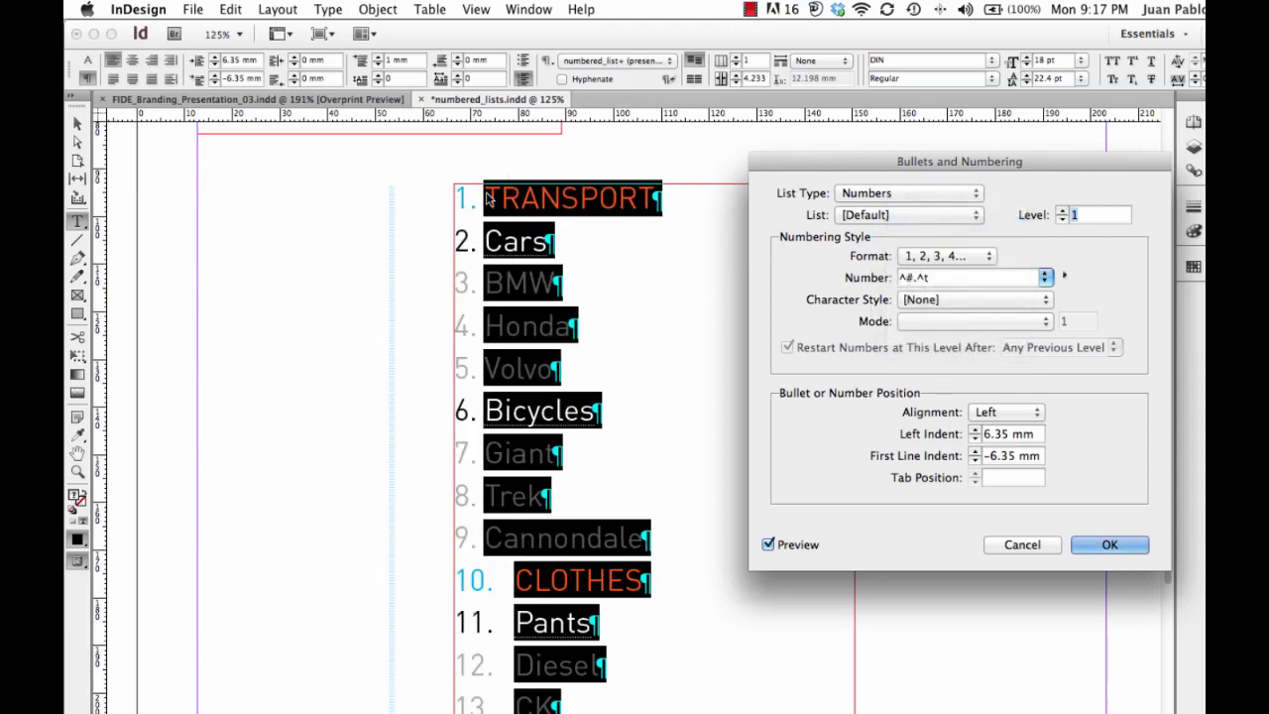
left_click(935, 257)
left_click(933, 254)
Set the list's Left Indent to 10 mm and First Line Indent to 0 mm.
left_click(976, 430)
left_click(976, 430)
left_click(976, 430)
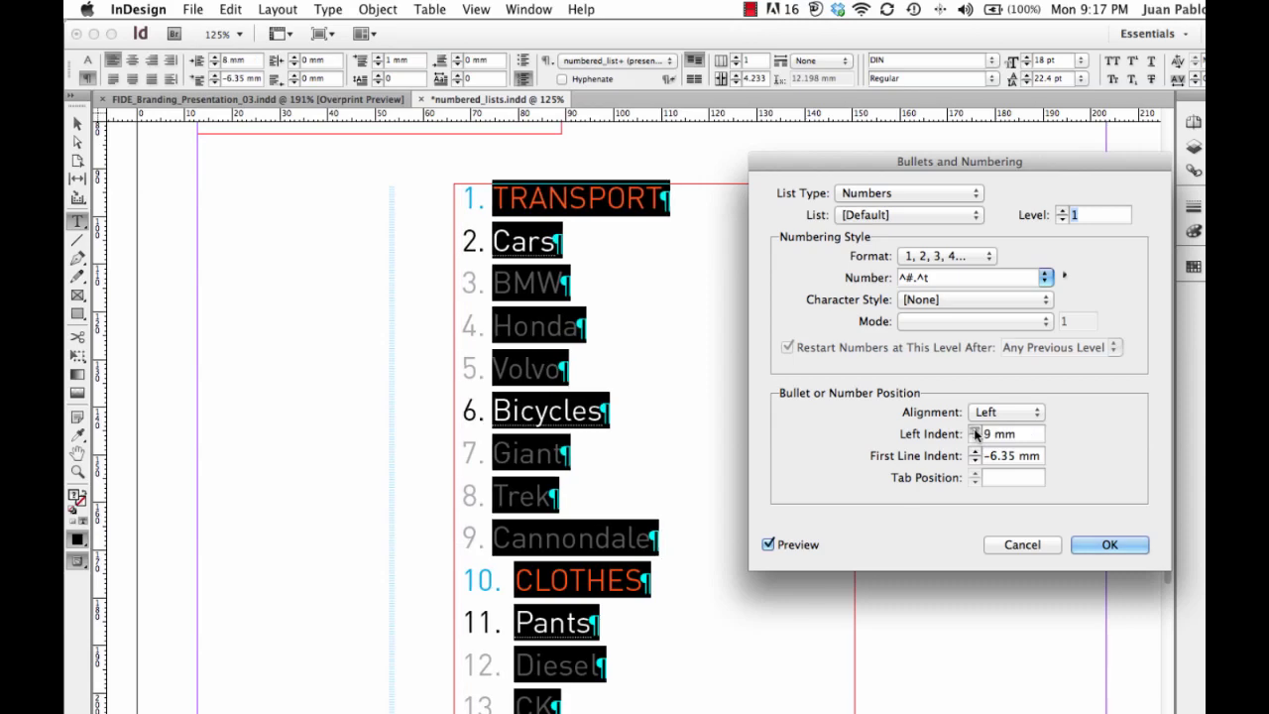
left_click(976, 430)
left_click(976, 431)
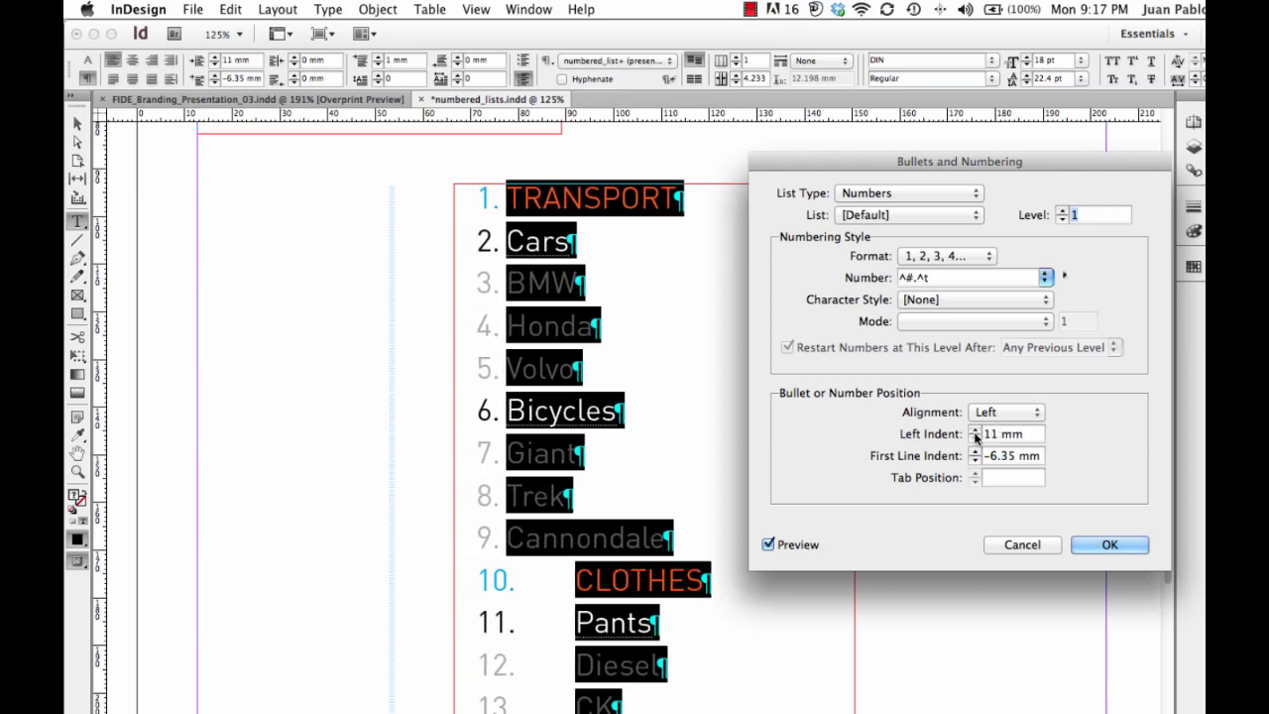
left_click(976, 431)
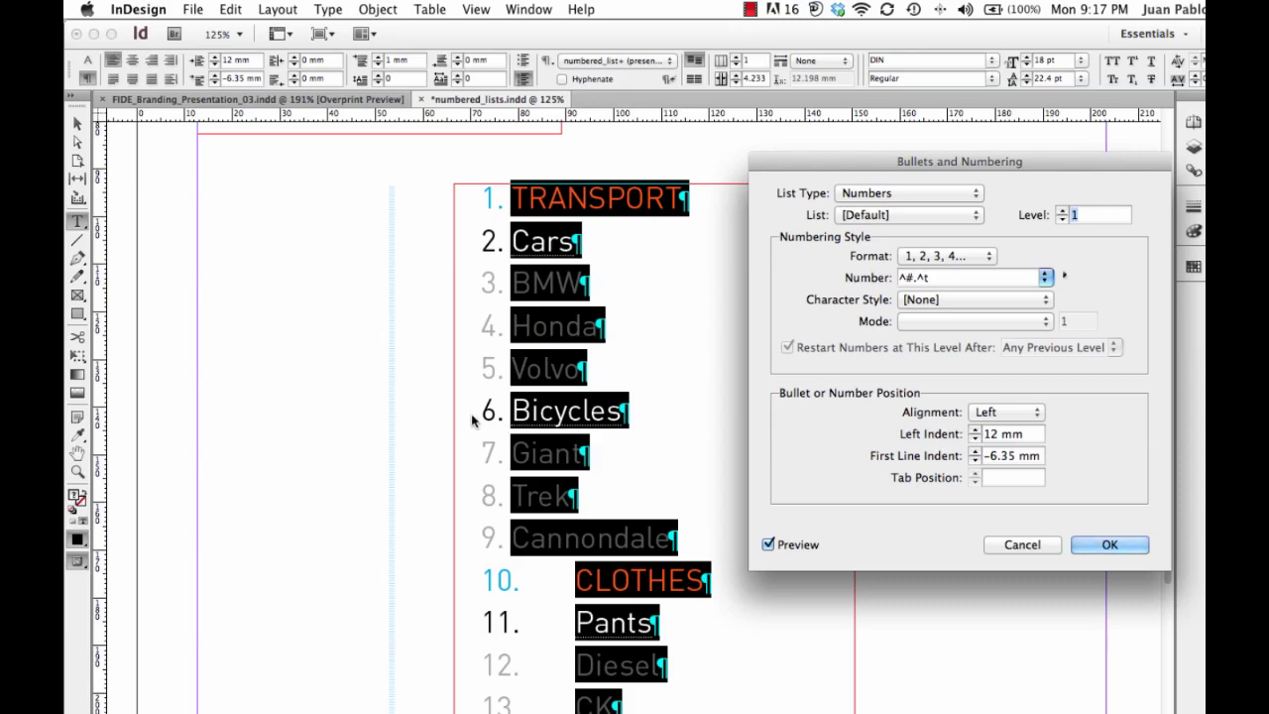
left_click(976, 430)
left_click(976, 429)
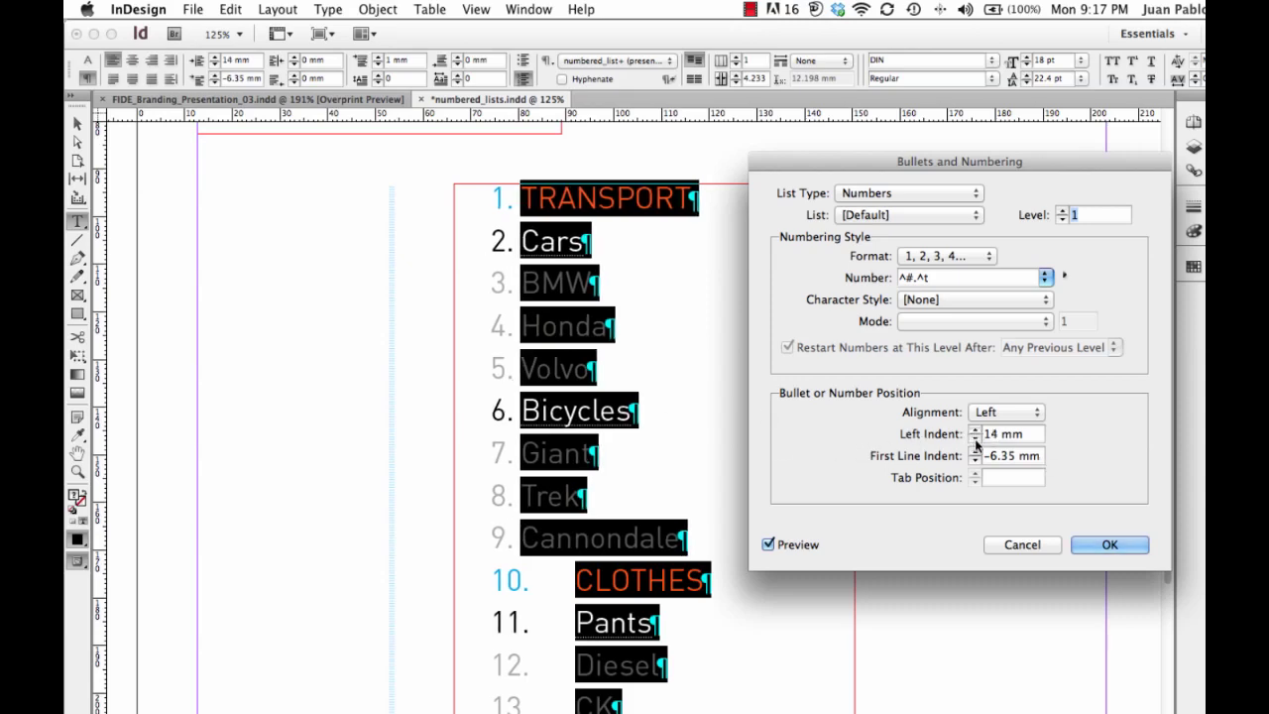
left_click(976, 439)
left_click(976, 439)
left_click(976, 439)
left_click(976, 439)
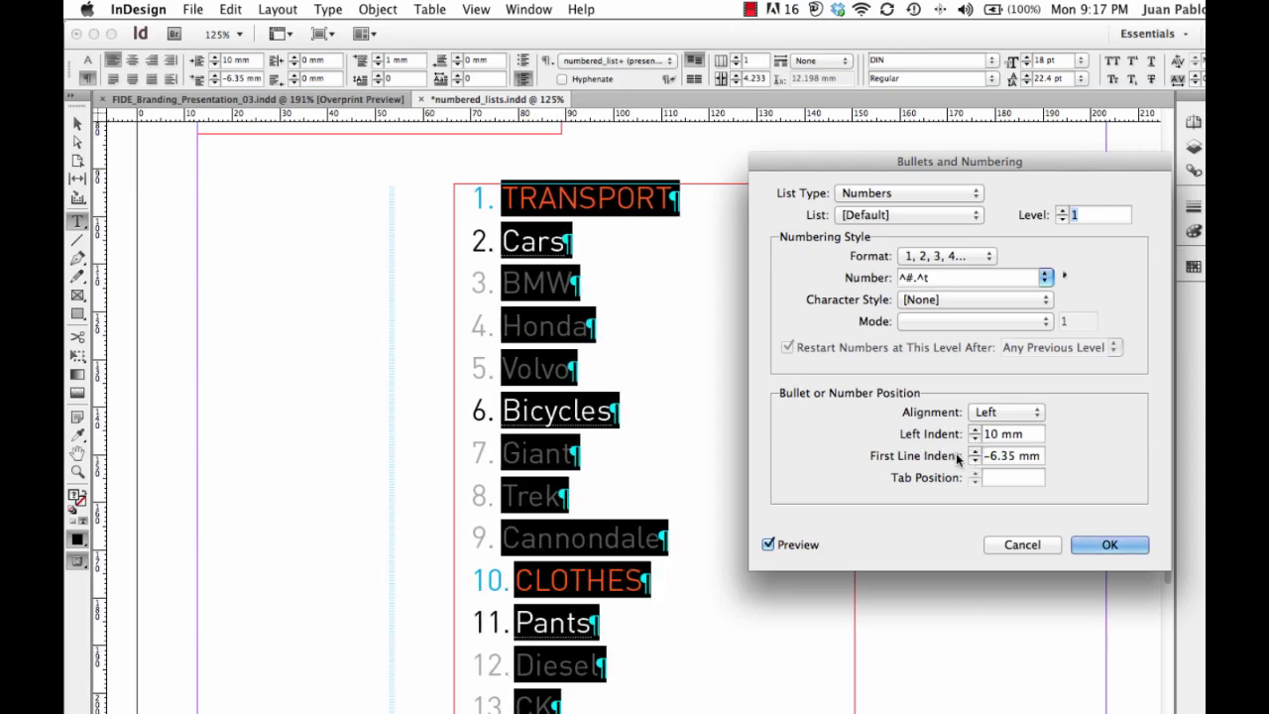
double_click(1012, 458)
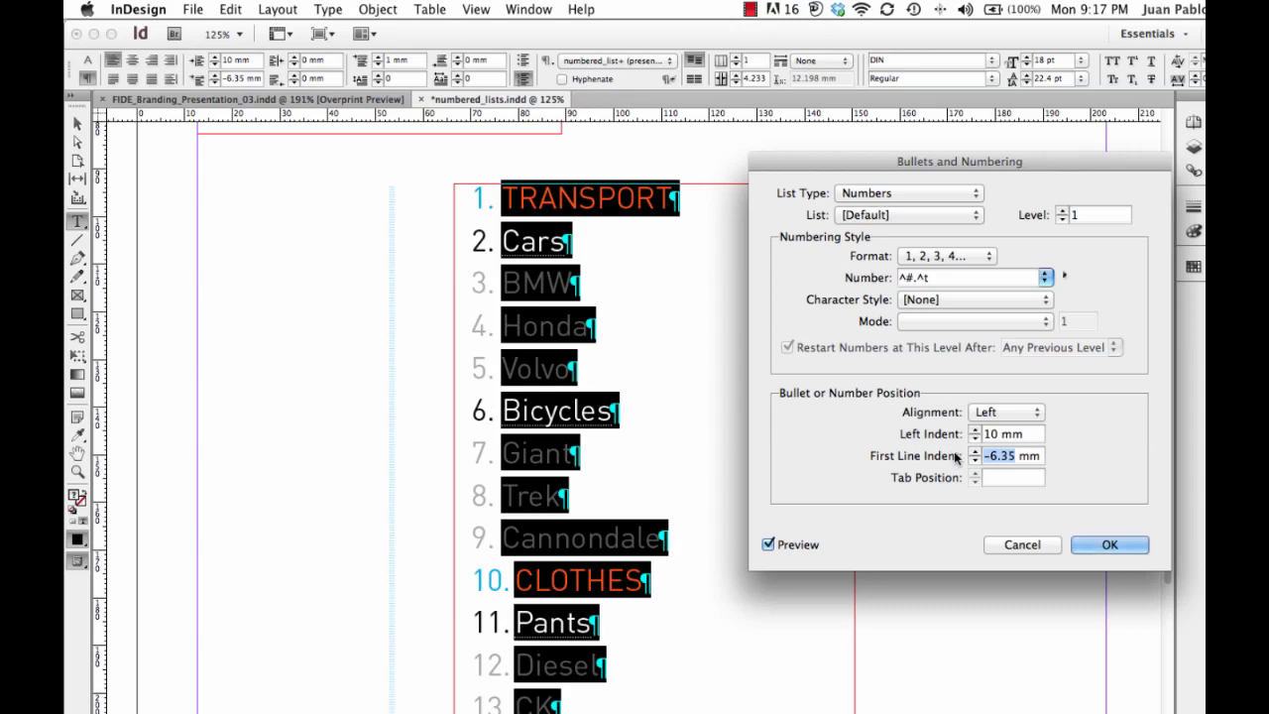
type("0")
key("Tab")
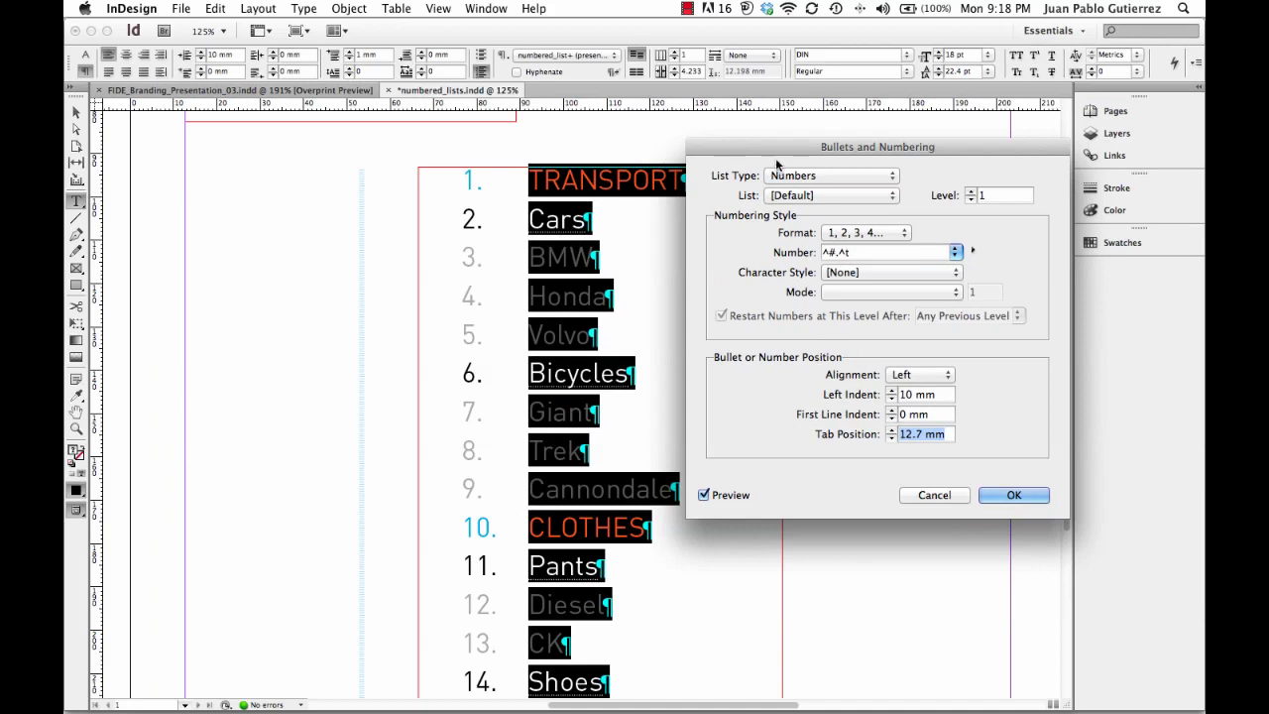
Check the list preview and apply the 10 mm left / 0 mm first-line indent settings.
left_click_drag(777, 162, 904, 159)
scroll(627, 355, "down", 5)
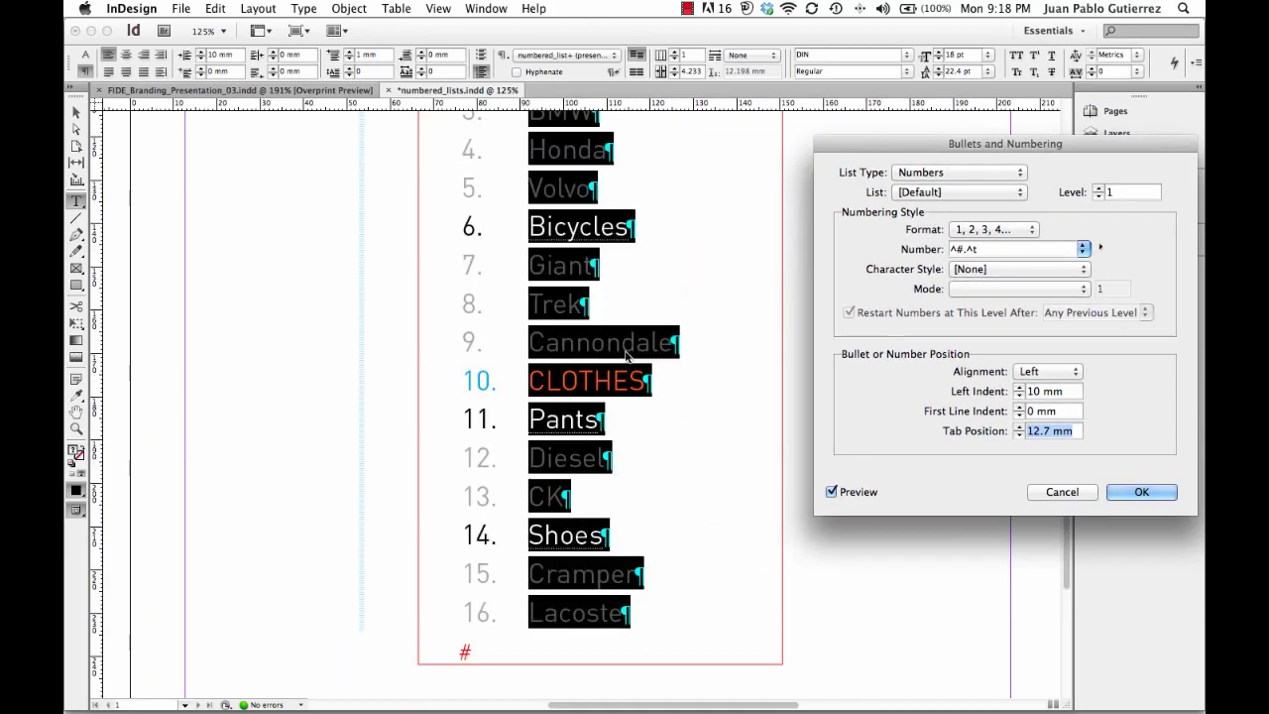
scroll(627, 355, "up", 2)
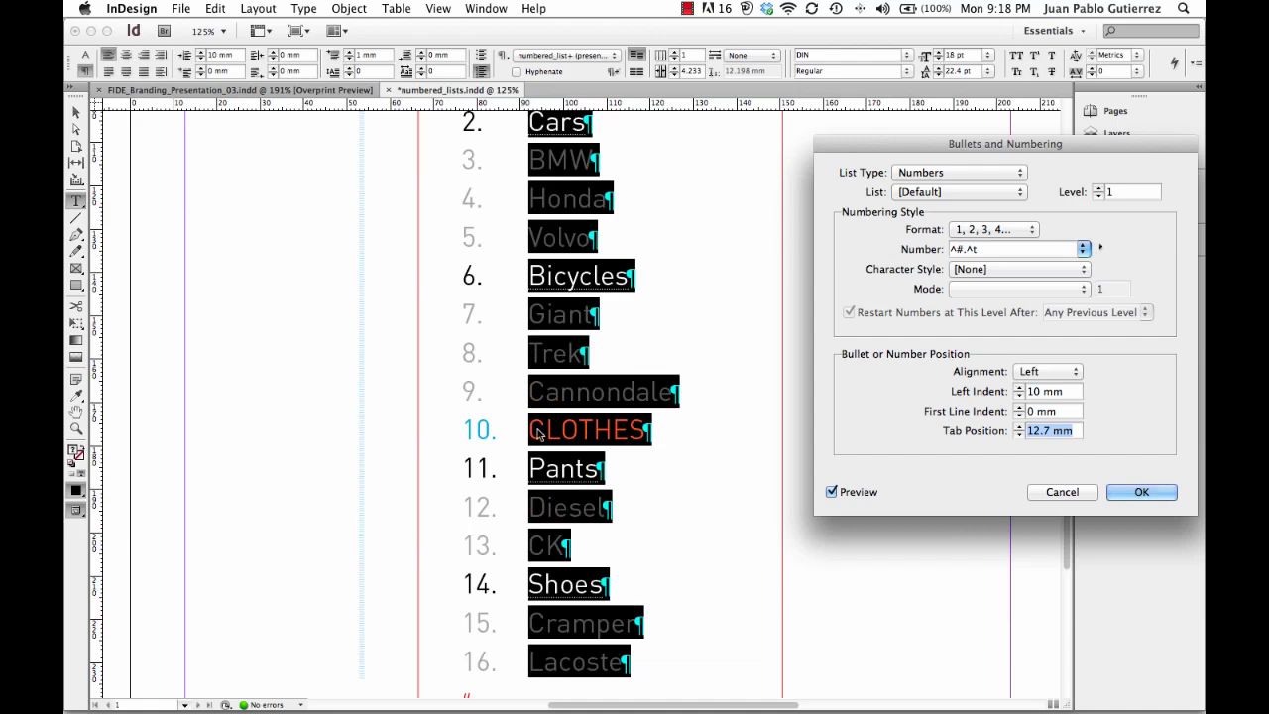
scroll(538, 434, "up", 3)
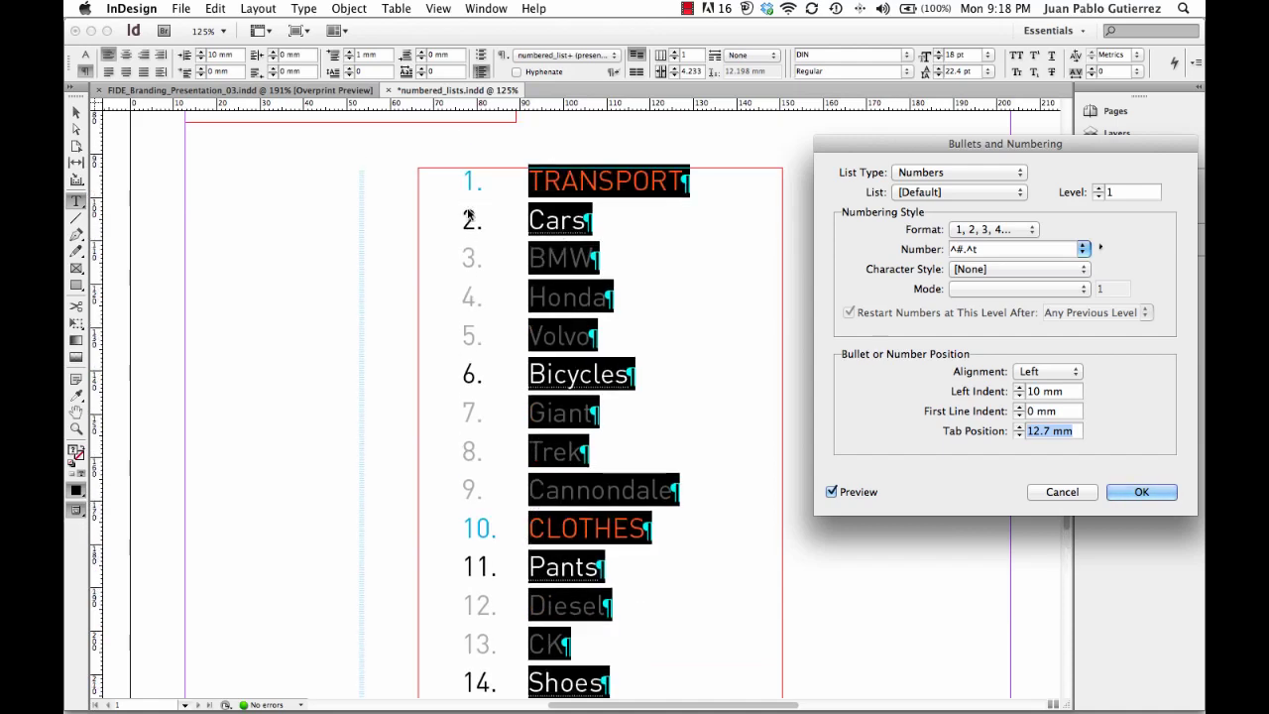
scroll(496, 255, "down", 2)
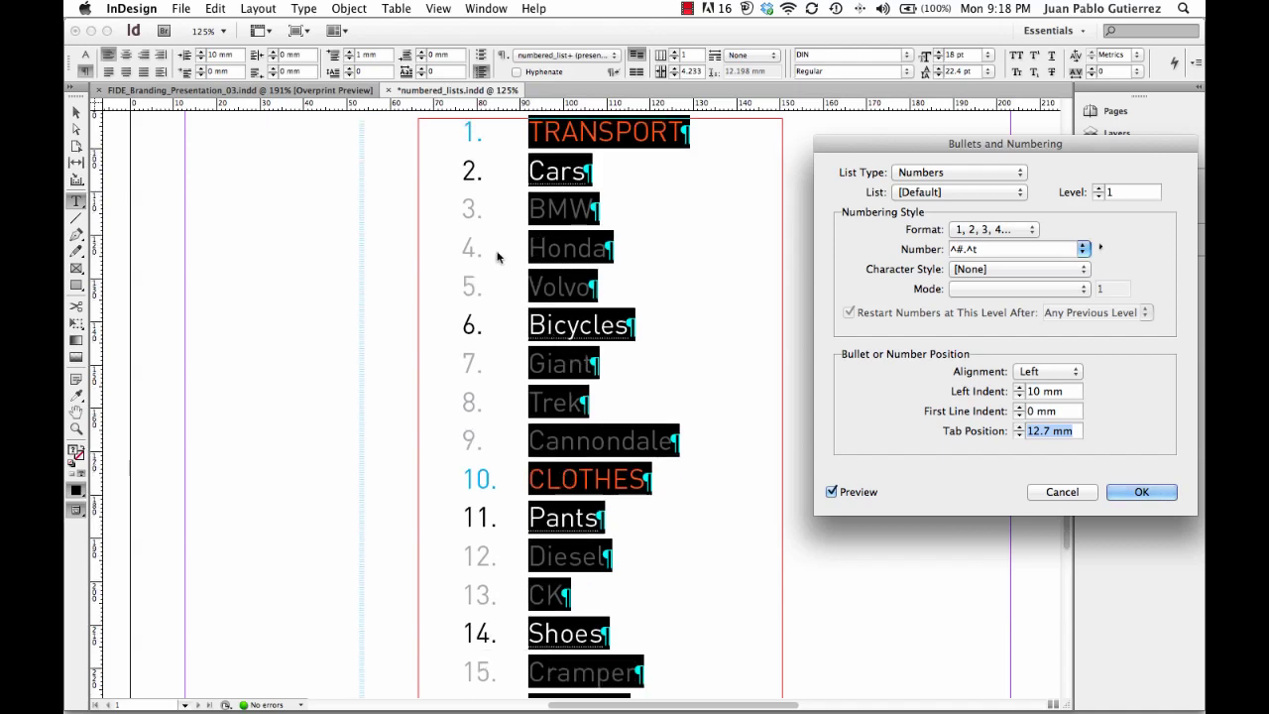
left_click(1142, 492)
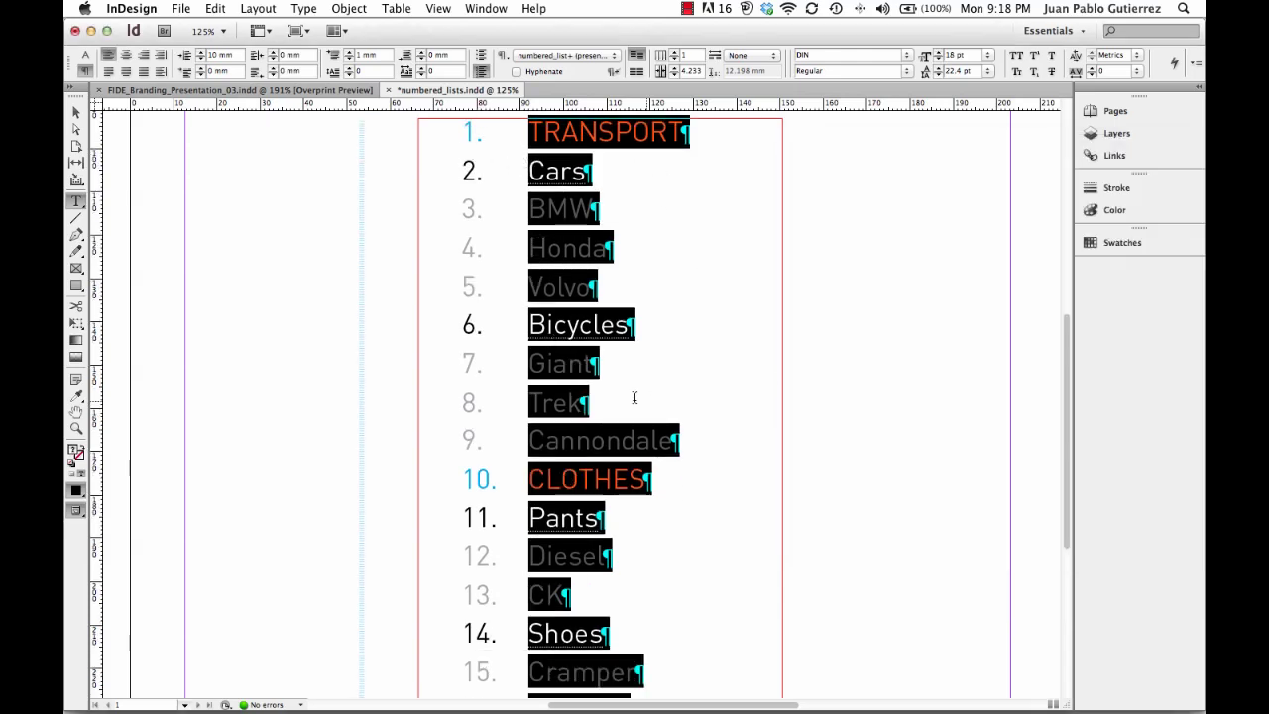
Add a left tab stop at 21.519 mm so the item words line up.
key("super+shift+t")
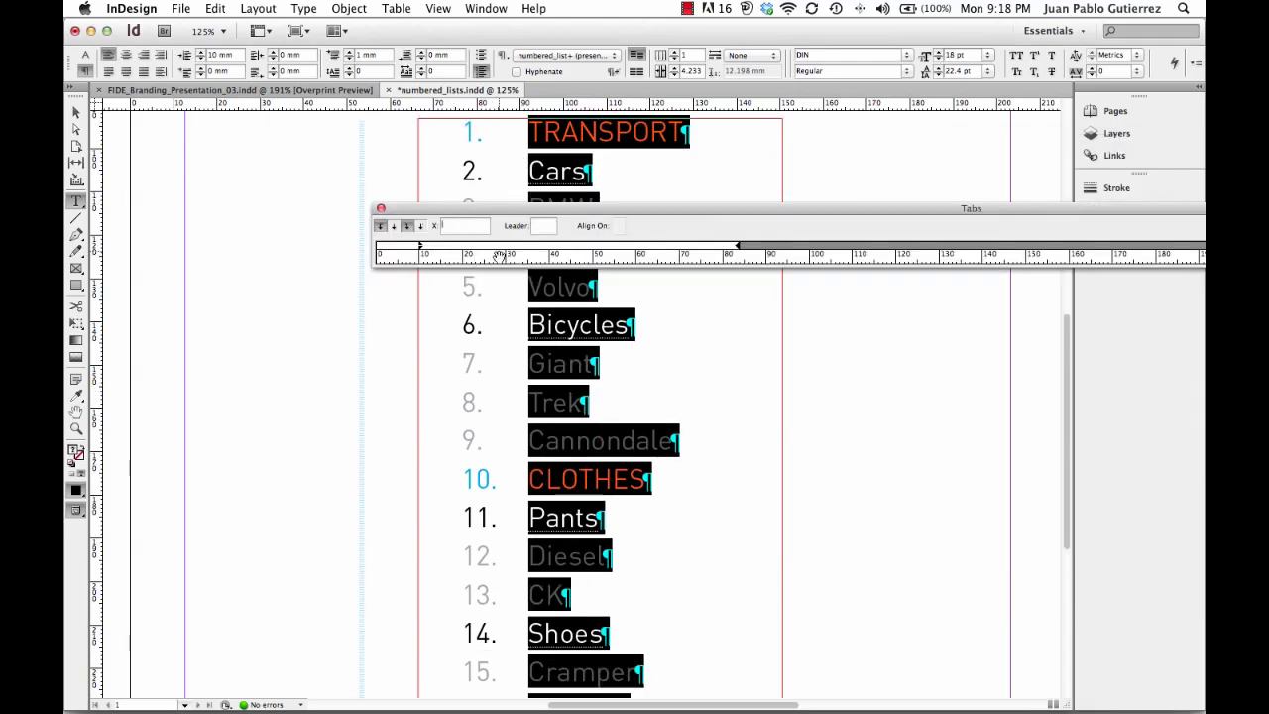
left_click_drag(503, 250, 471, 248)
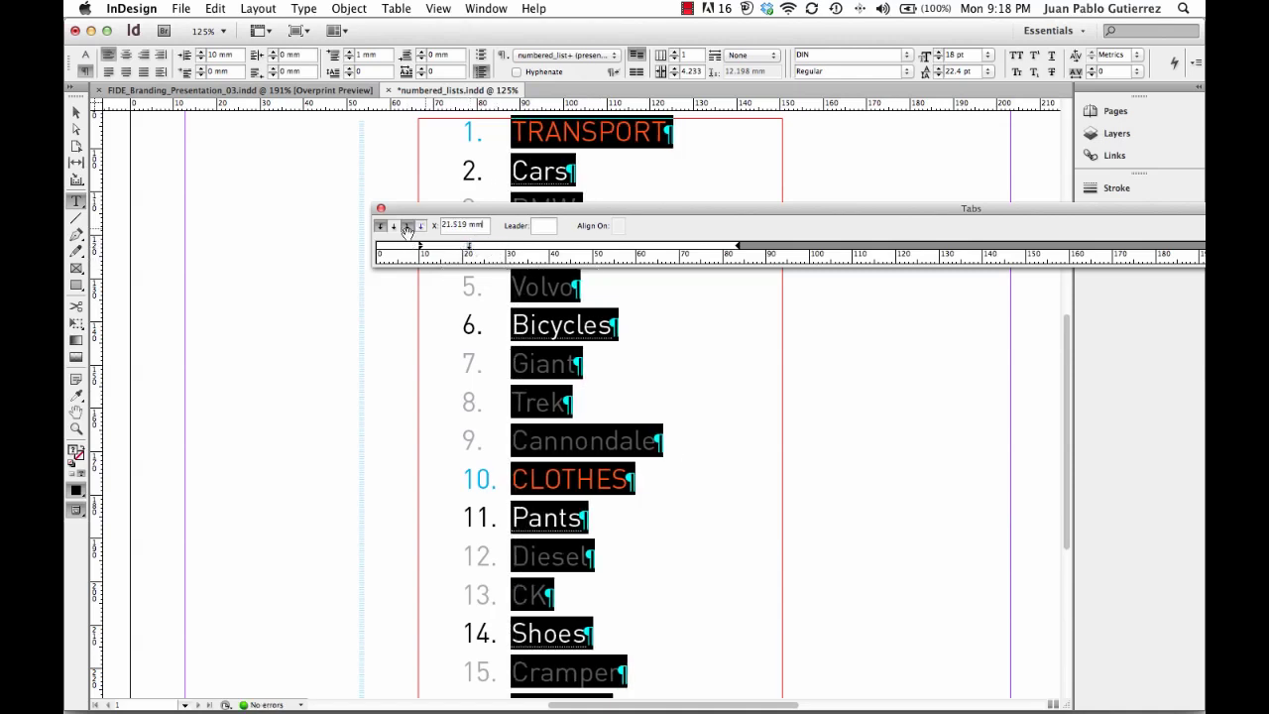
left_click(381, 208)
left_click(560, 337)
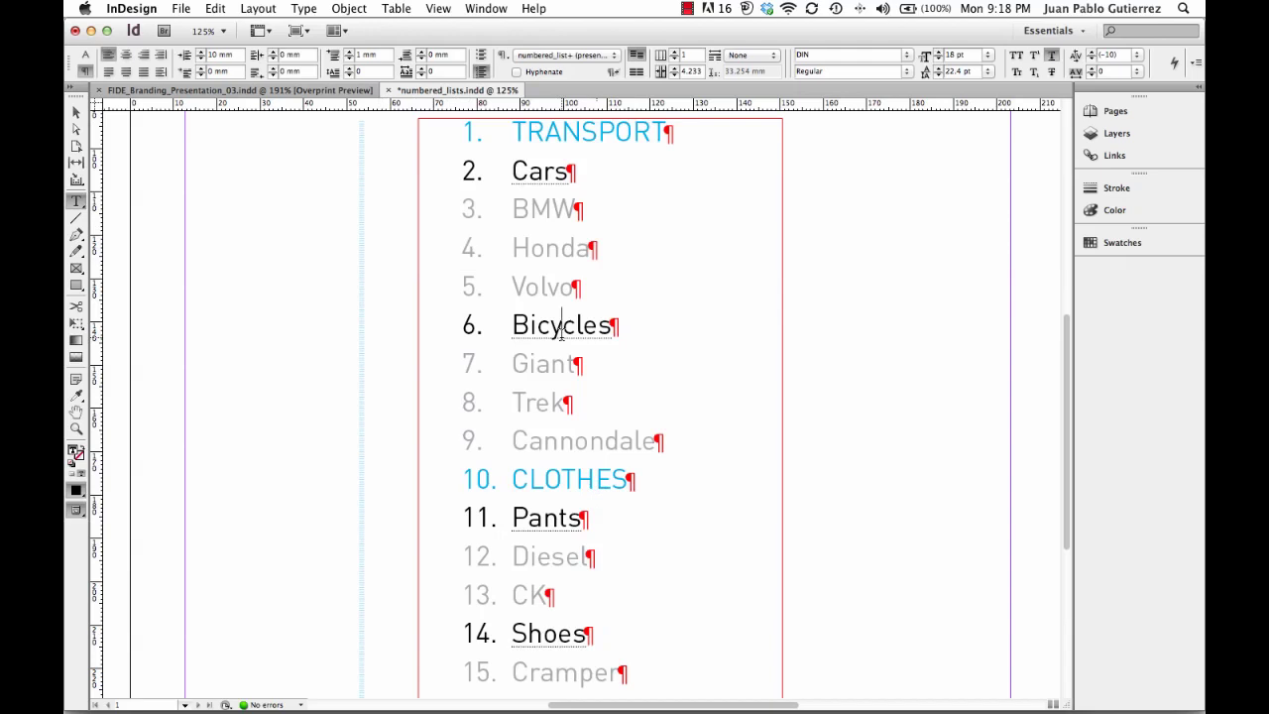
key("super+minus")
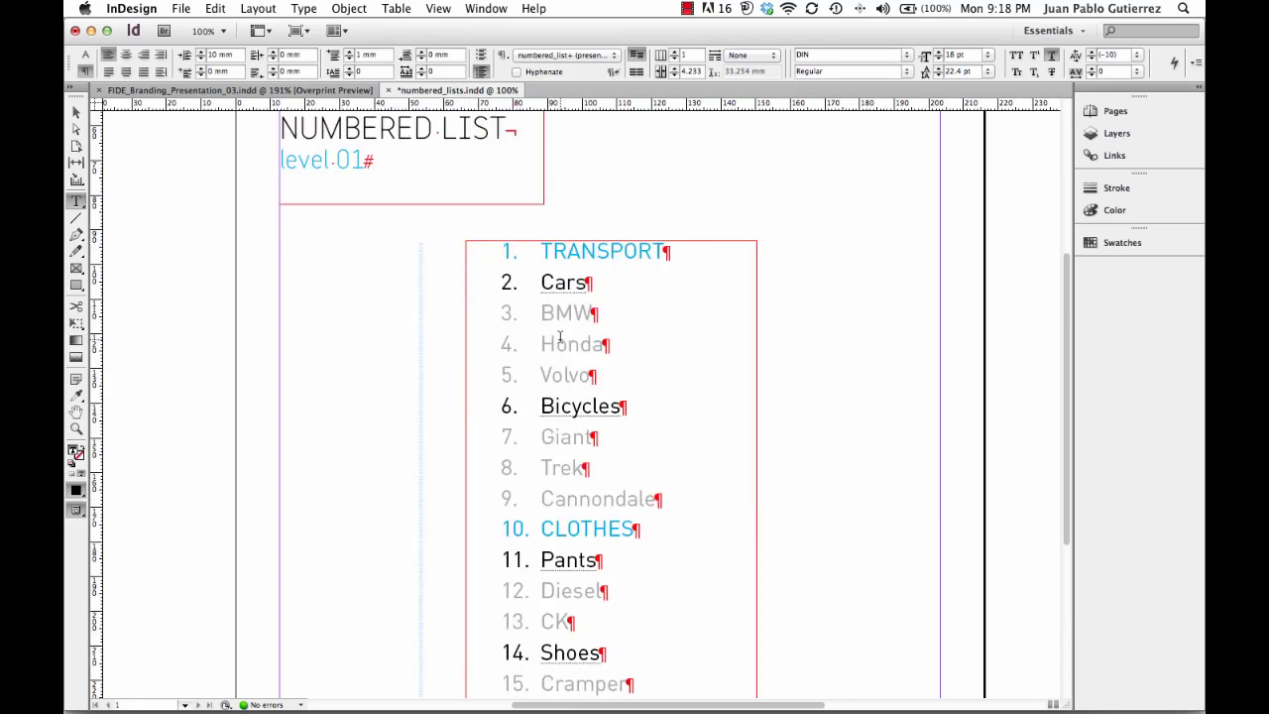
Delete the empty paragraph after Lacoste, then go back into the list frame's text.
scroll(550, 327, "down", 3)
scroll(530, 315, "up", 1)
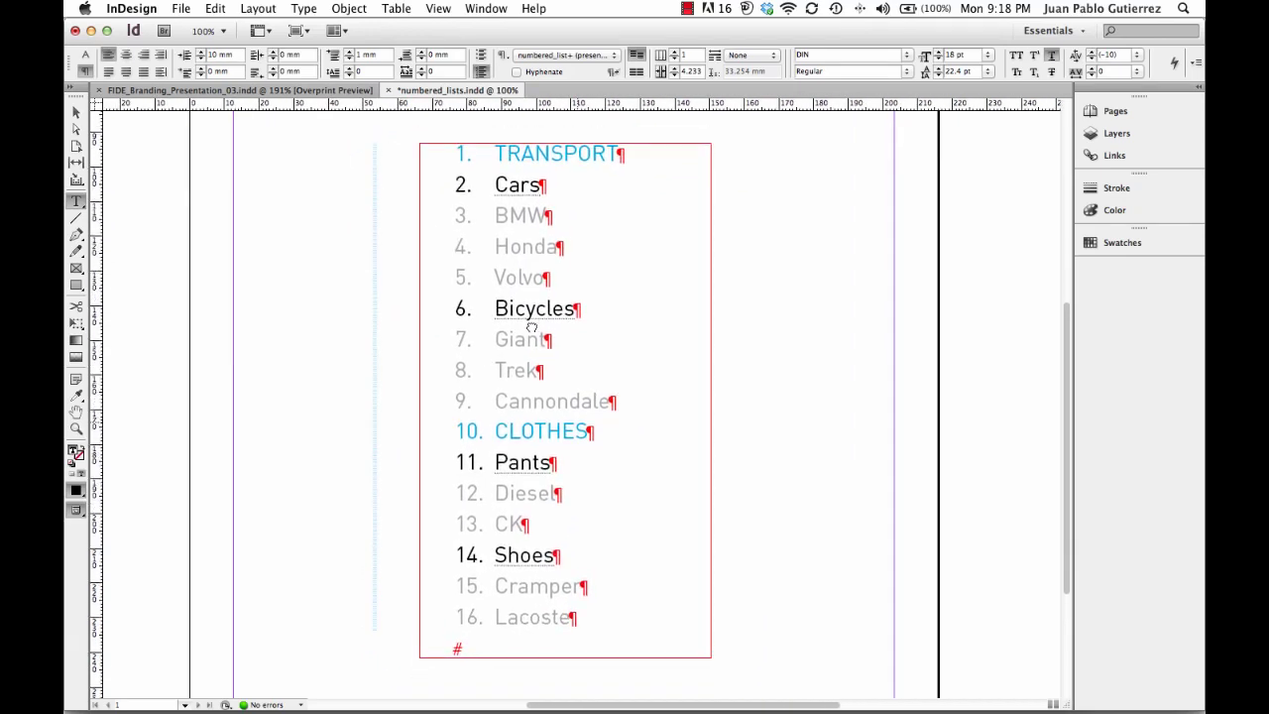
left_click(501, 639)
key("BackSpace")
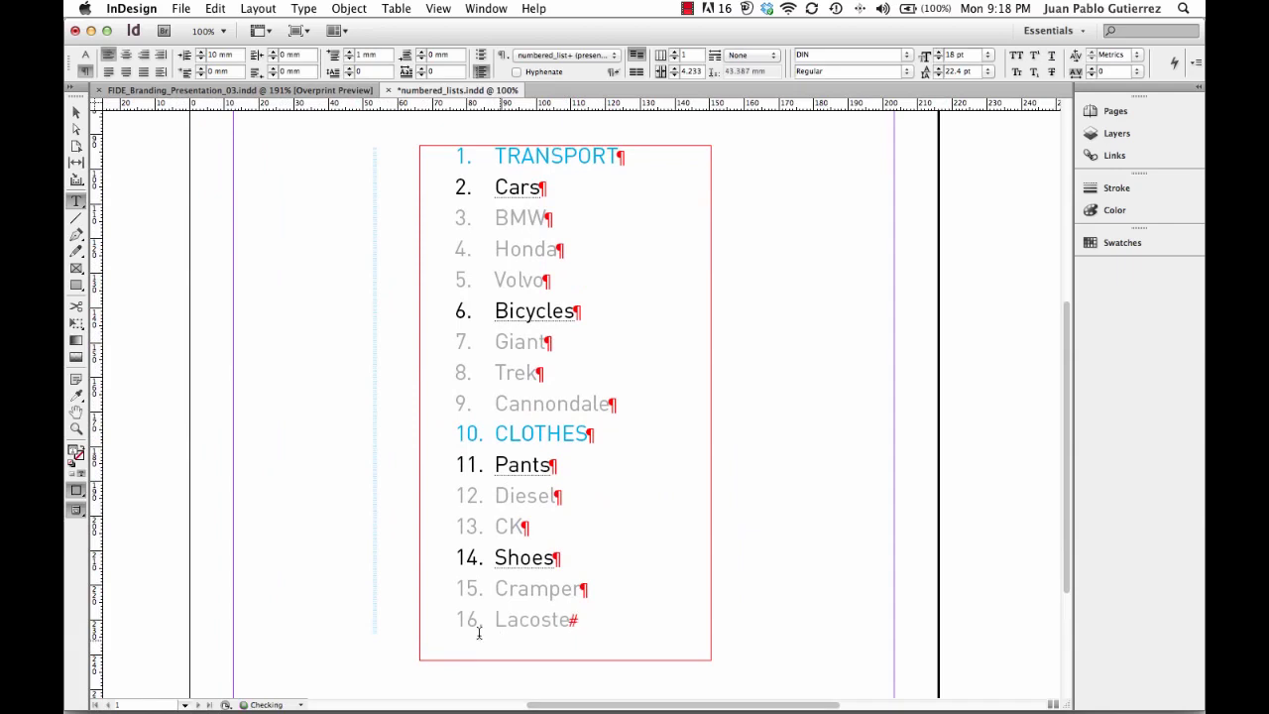
key("Escape")
scroll(560, 342, "up", 4)
scroll(543, 344, "down", 1)
scroll(543, 344, "left", 1)
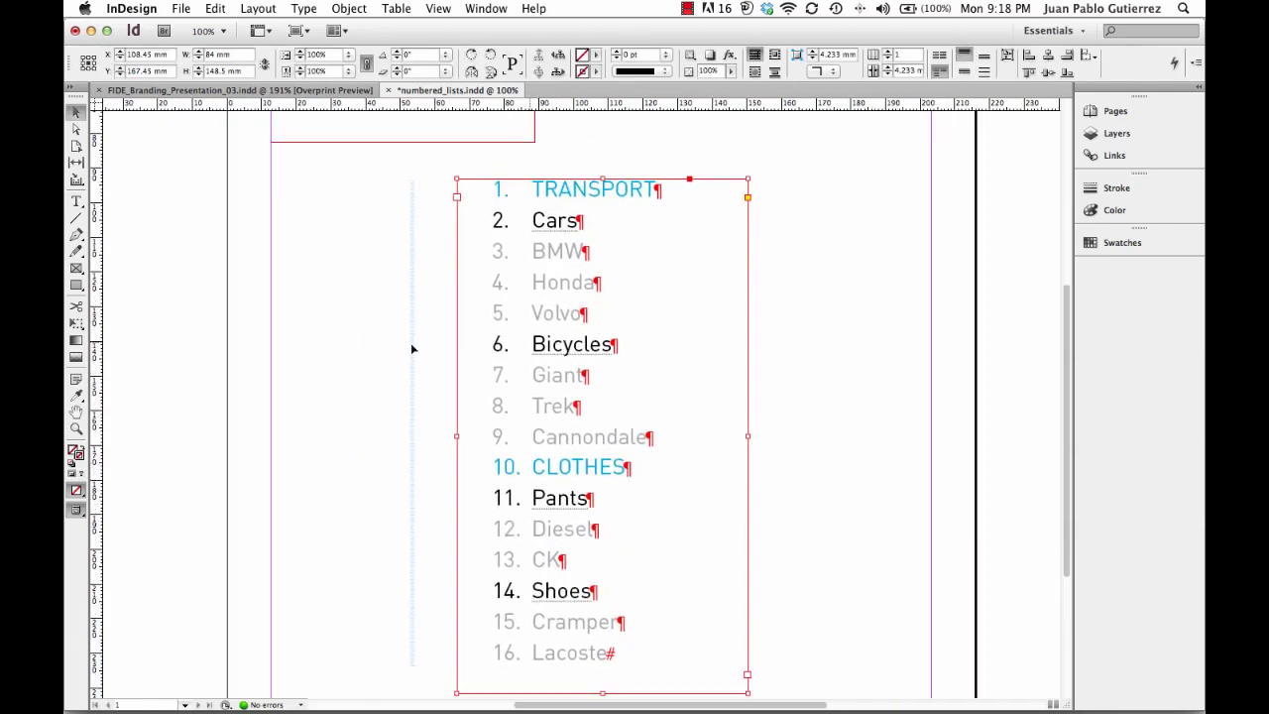
double_click(487, 382)
Select all list text and reopen Bullets and Numbering, toggling preview and moving the dialog off the list.
key("ctrl+a")
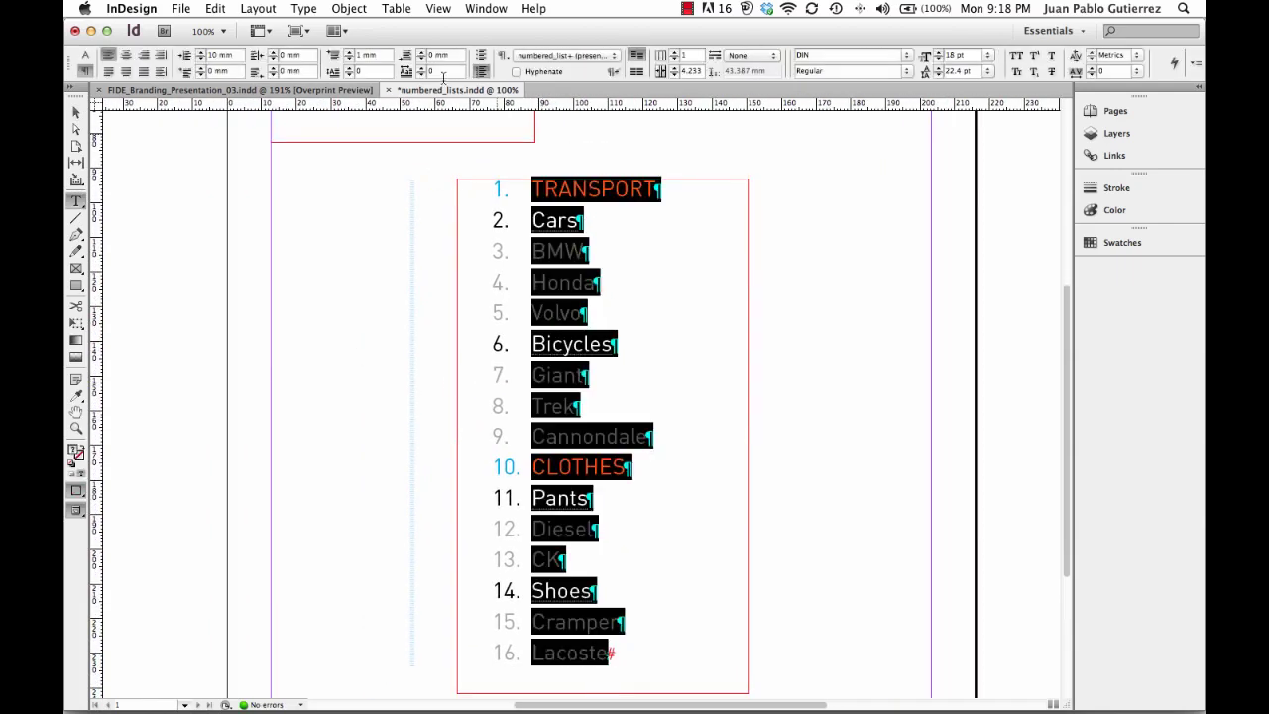
left_click(481, 72, "alt")
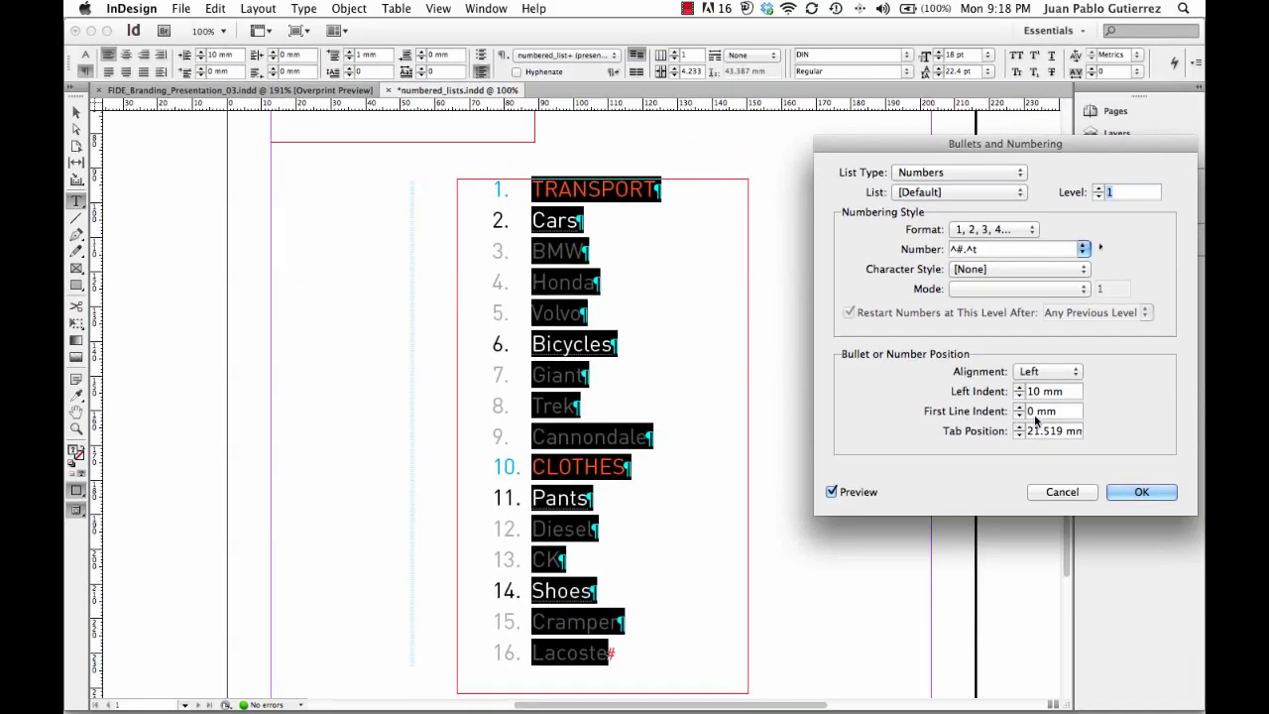
left_click(832, 492)
left_click_drag(918, 148, 764, 160)
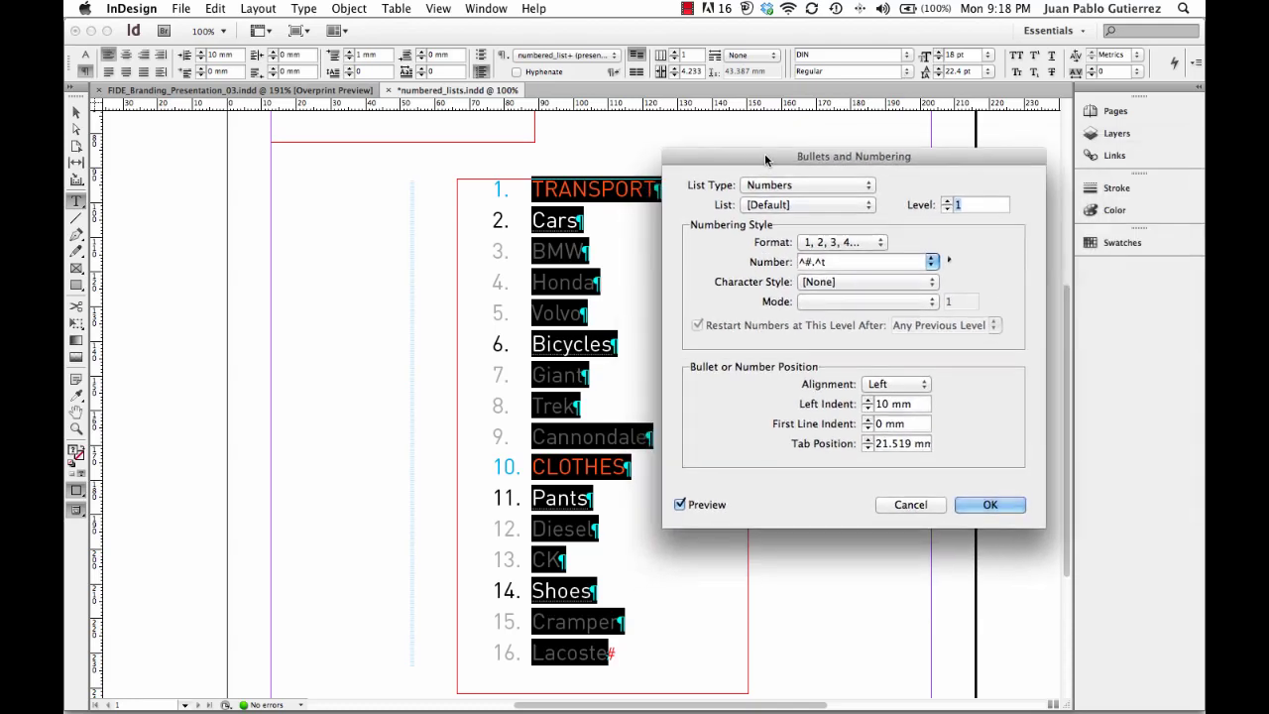